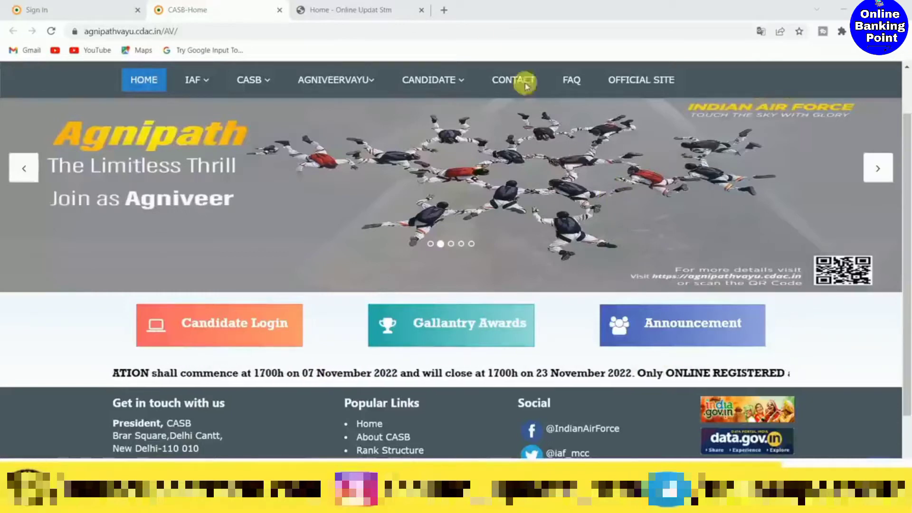
- Look over the Online Update Stm home page, including its latest jobs section, and return to the CASB home page
click(362, 10)
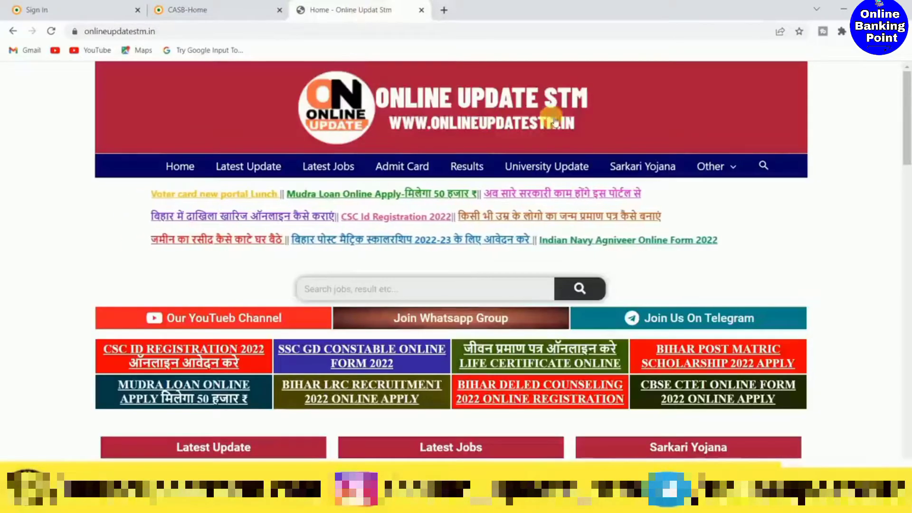
scroll(500, 327, down, 3)
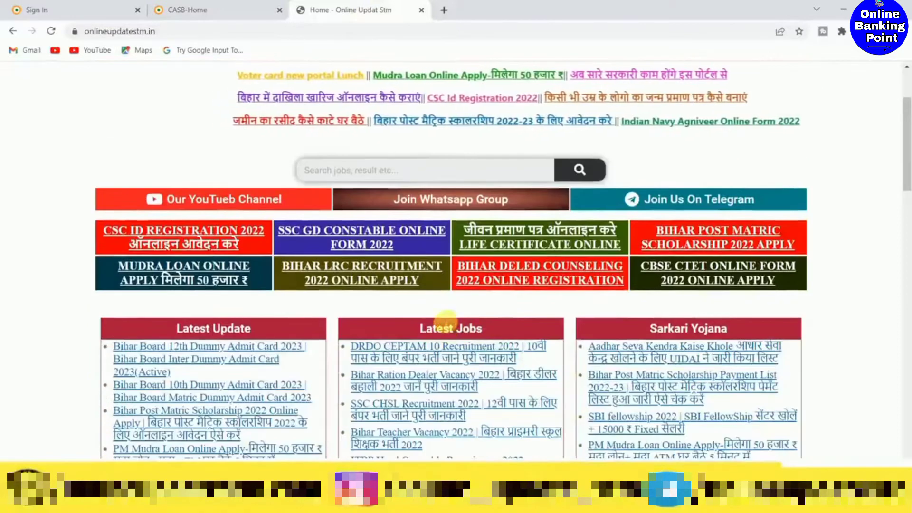
click(193, 6)
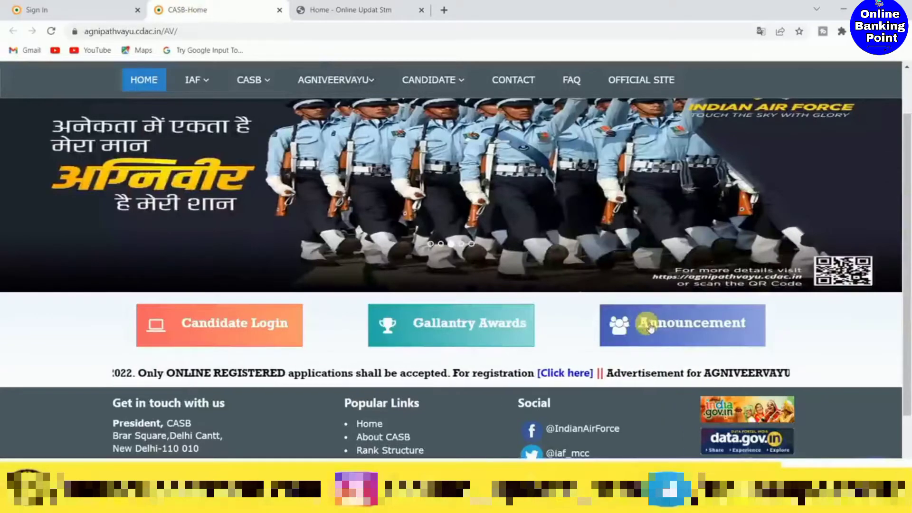
- Open the AGNIVEERVAYU batch 01/2023 advertisement from the CASB announcements and look through the PDF
click(670, 325)
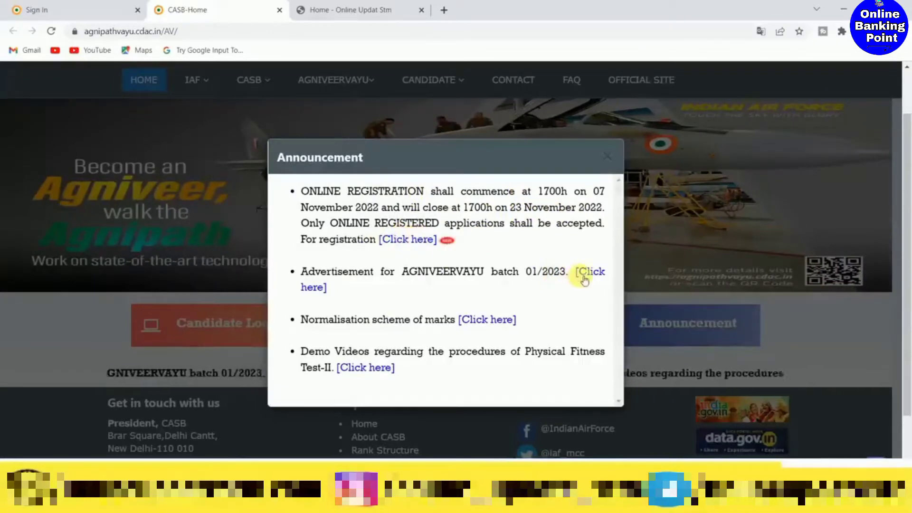
click(593, 272)
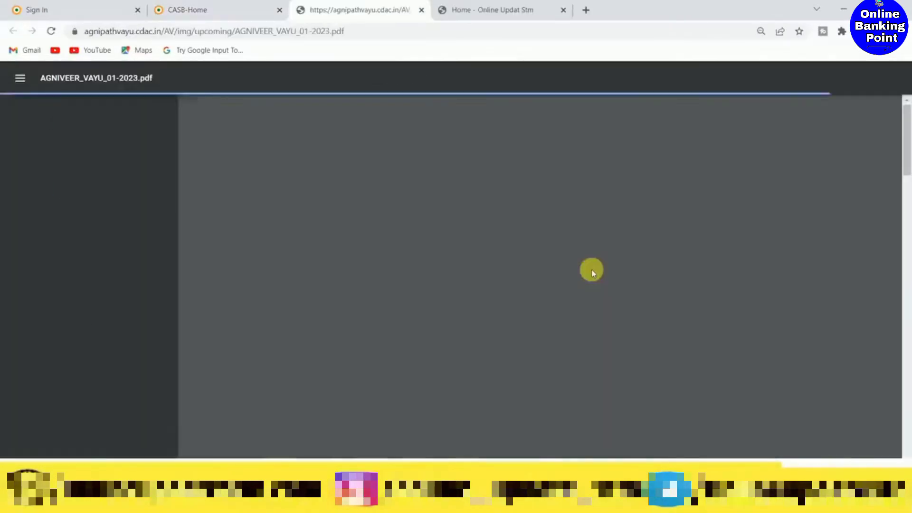
scroll(559, 274, down, 15)
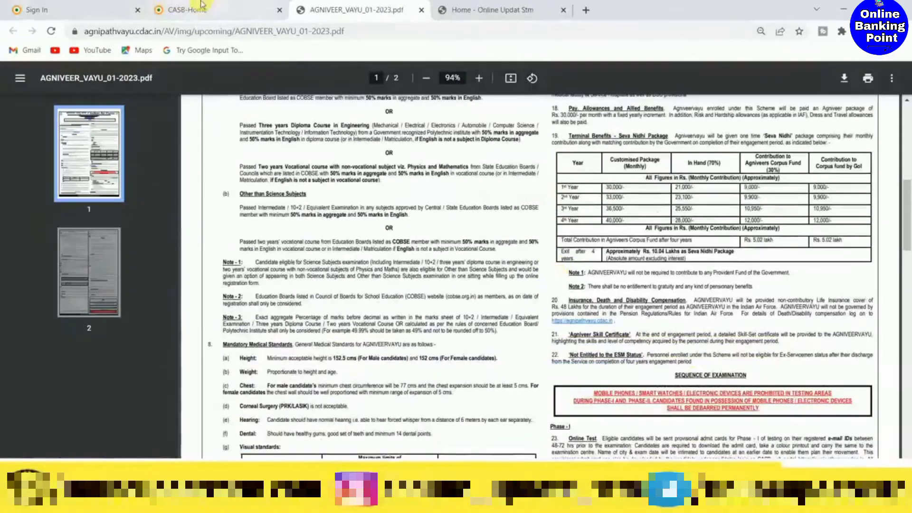
mouse_move(200, 4)
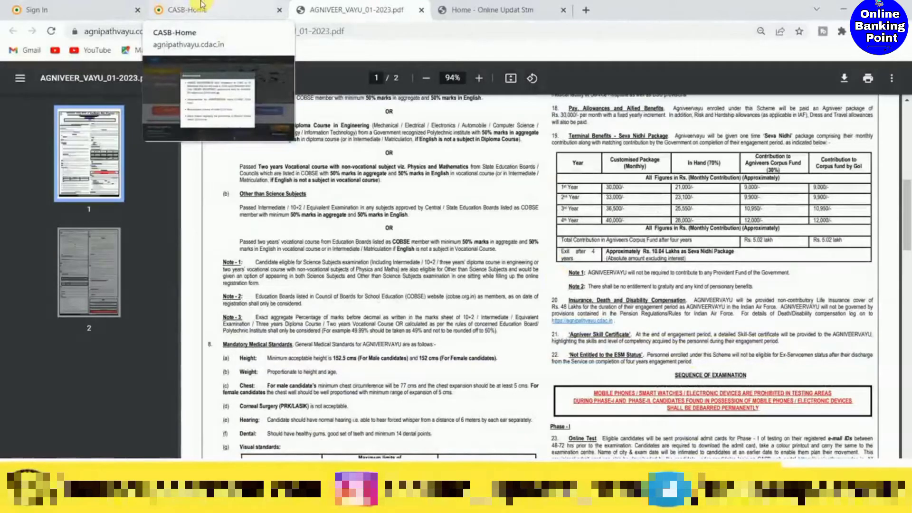
- Return to the CASB announcements, follow the online registration link, and open the new user sign-up form
click(201, 5)
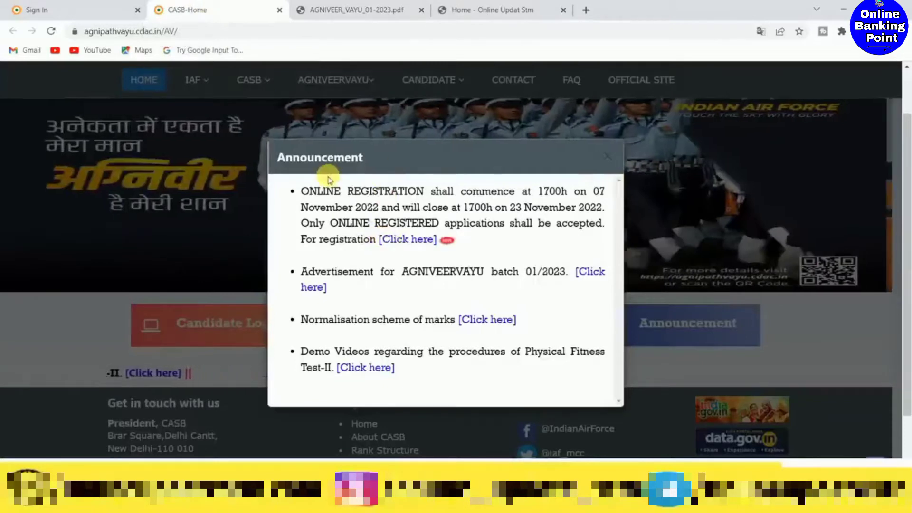
click(410, 240)
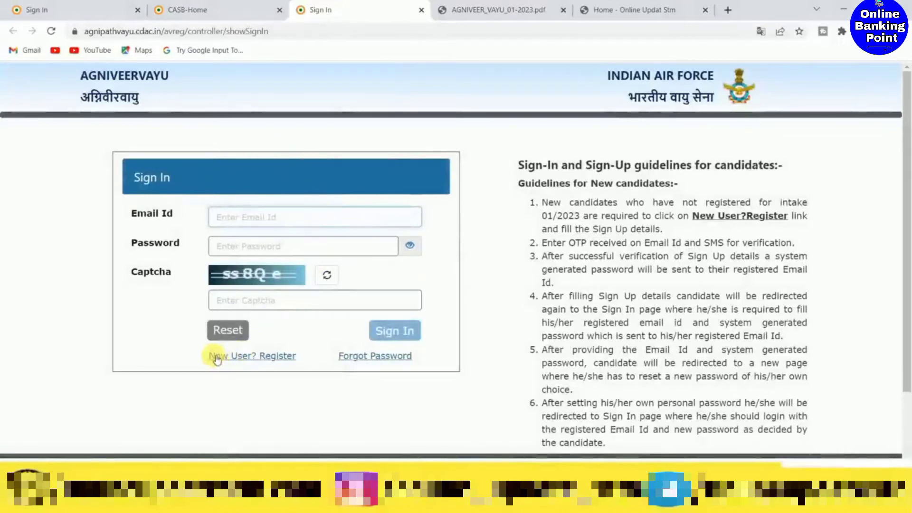
click(279, 356)
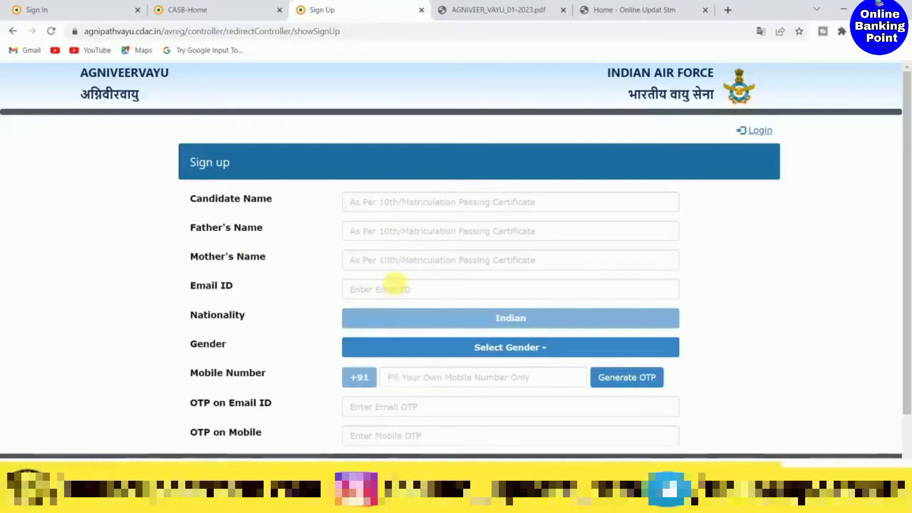
- Set the gender to Male in the sign-up form
scroll(394, 280, down, 1)
scroll(393, 267, down, 1)
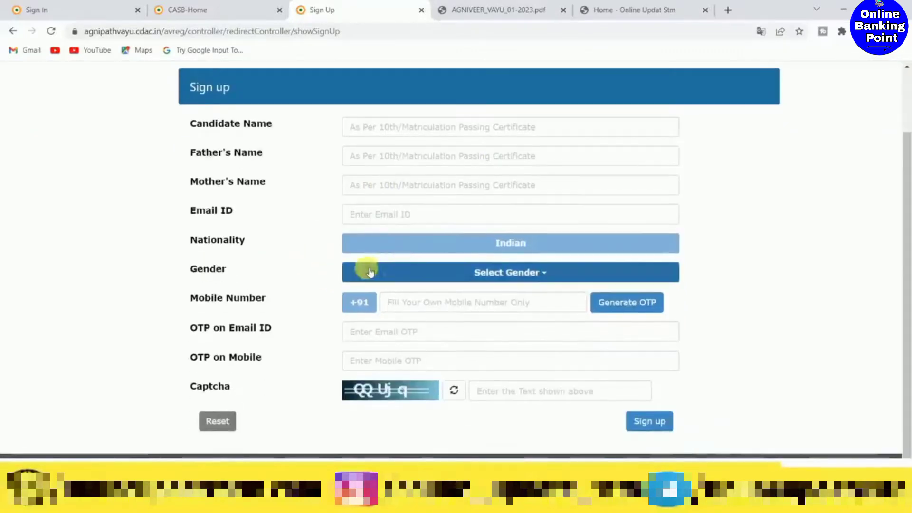
click(437, 280)
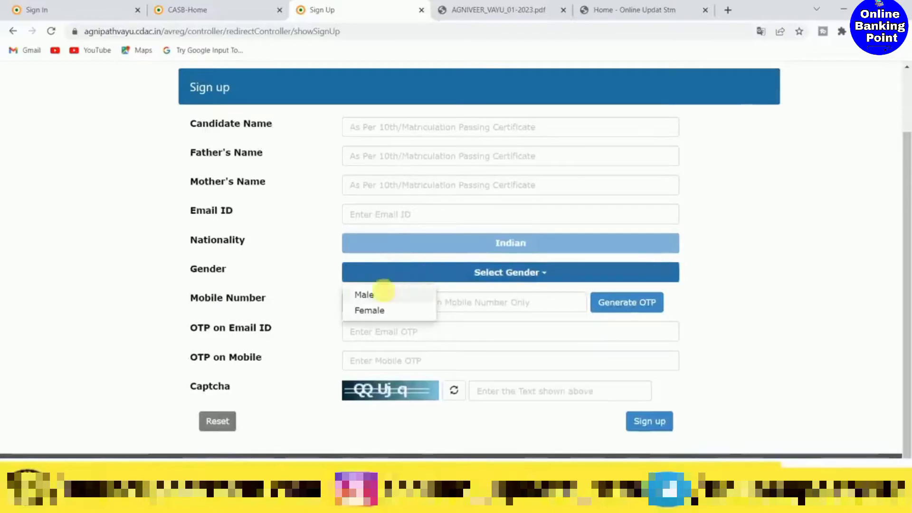
click(364, 295)
scroll(380, 285, down, 2)
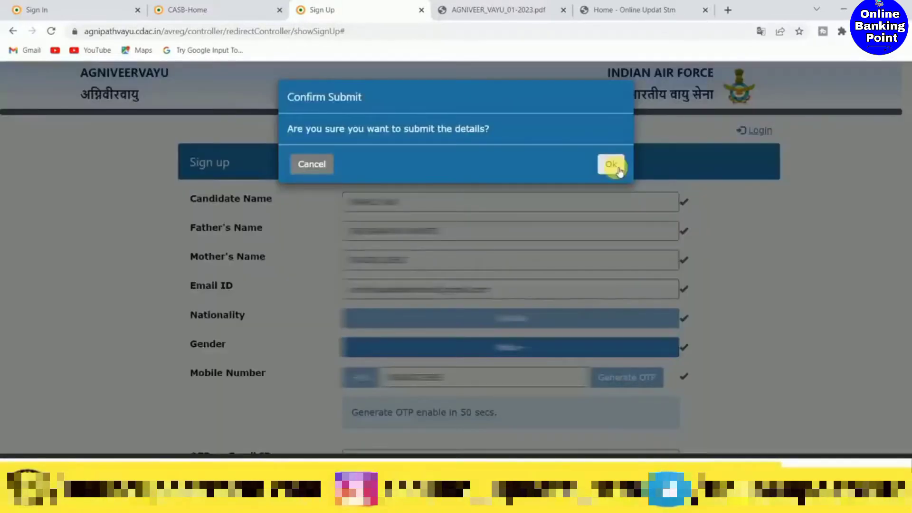
- Confirm submission of the sign-up details, acknowledge the registration message, and start filling in the sign-in email field
click(617, 167)
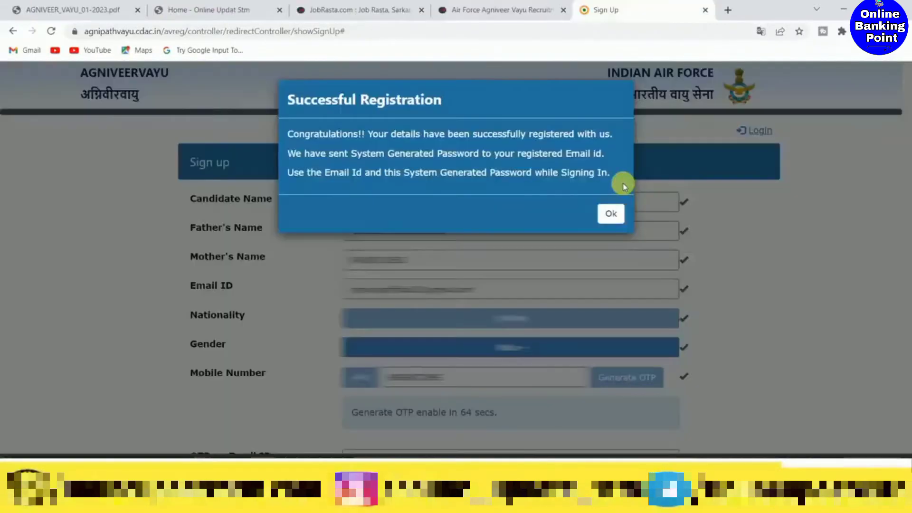
click(612, 216)
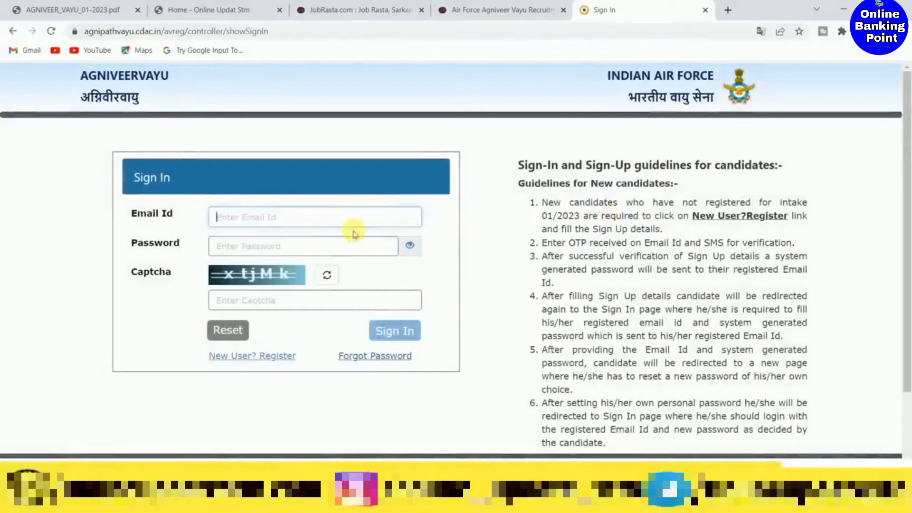
click(271, 225)
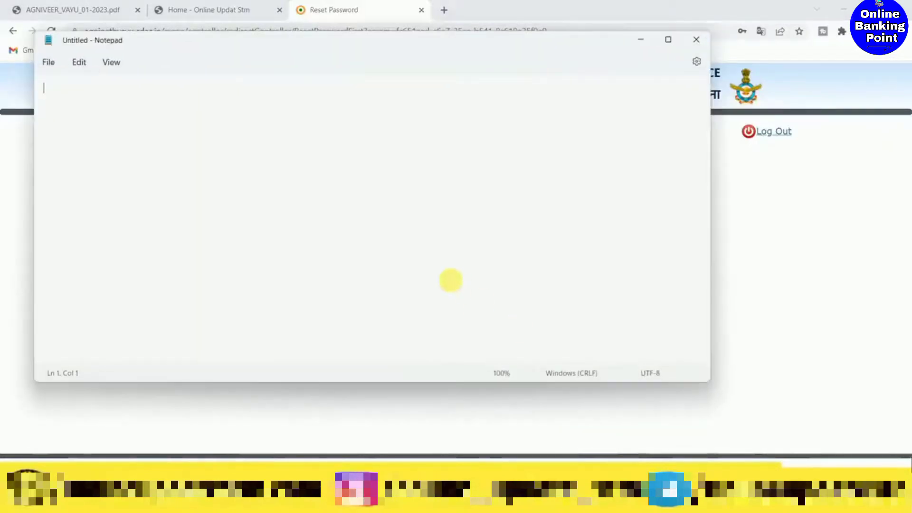
- Write a sample password in the blank Notepad note, minimise it, and acknowledge the password reset message in the browser
text(Abc1)
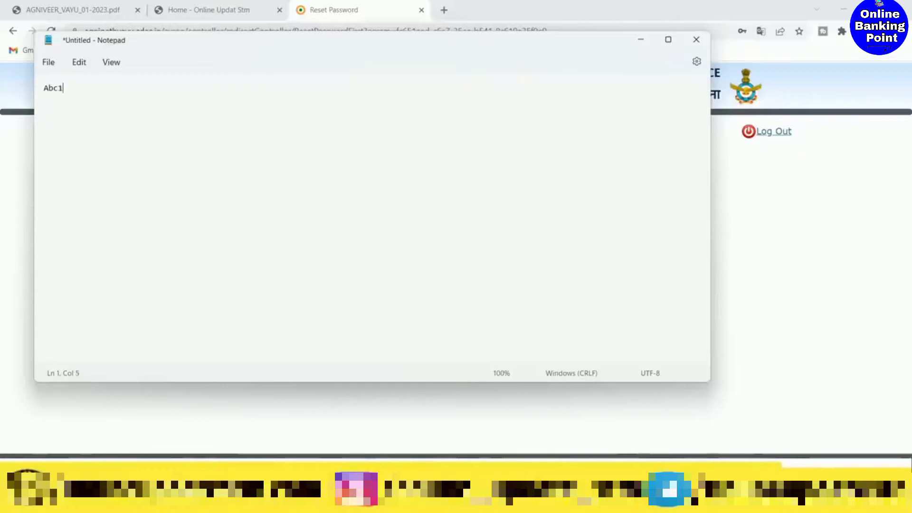
text(23@)
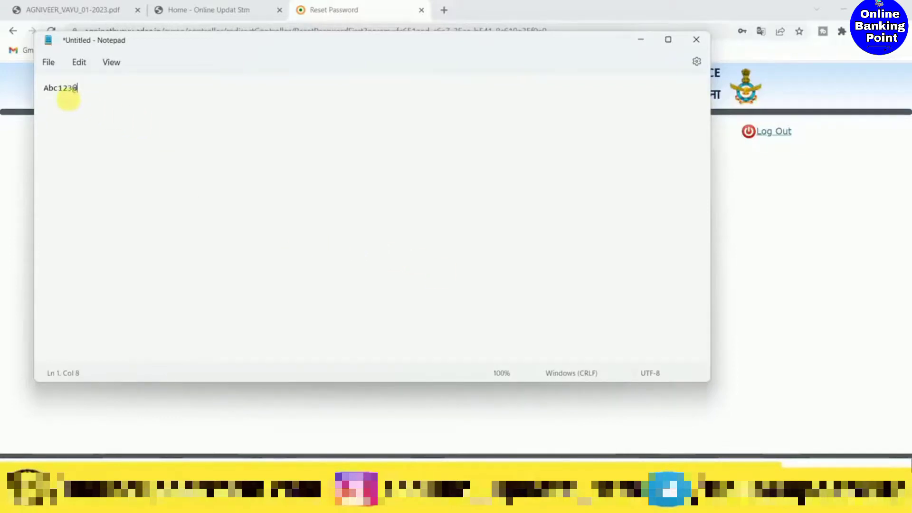
click(640, 40)
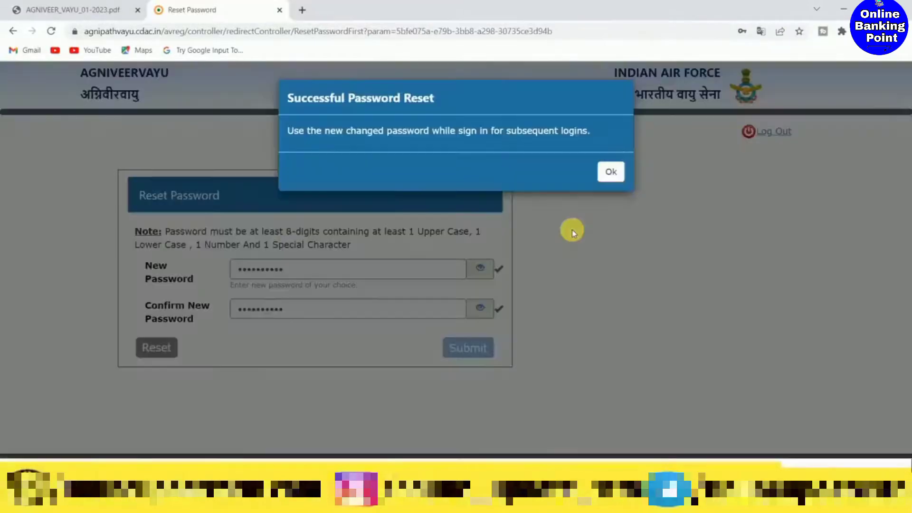
click(611, 172)
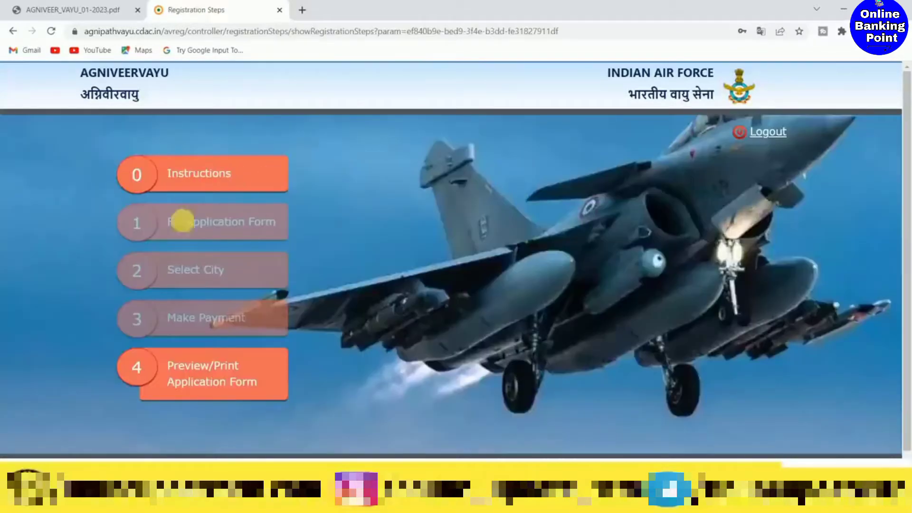
- Open the application instructions, accept the declaration of having read and understood them, and continue to the registration steps
click(194, 175)
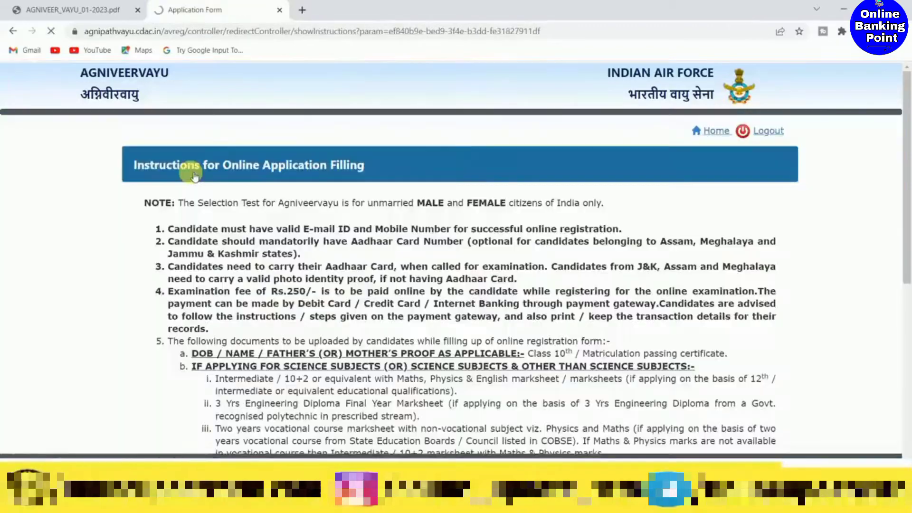
scroll(345, 209, down, 8)
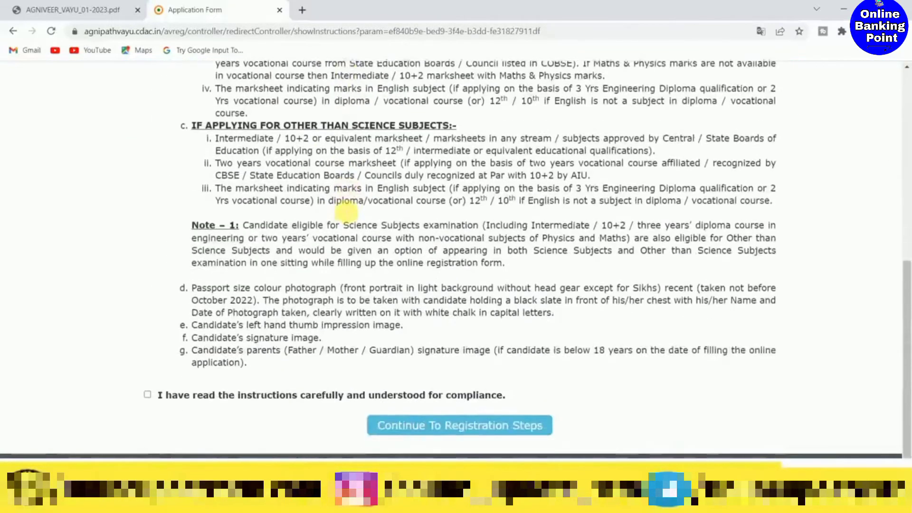
click(148, 390)
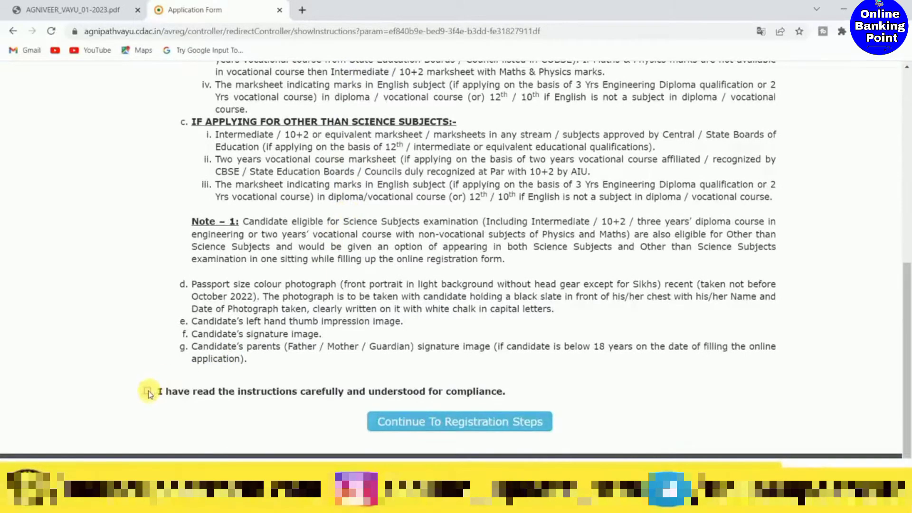
click(479, 423)
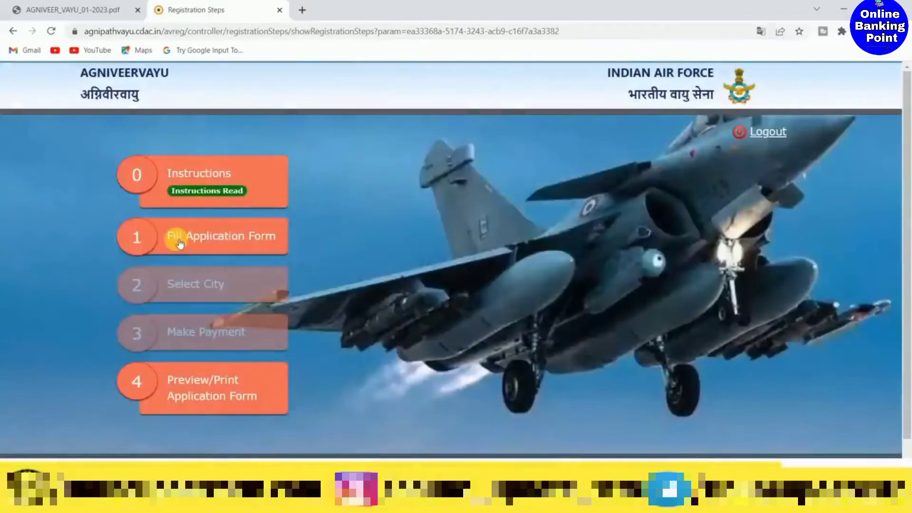
- Open the application form, accept the form-filling disclaimer as read and understood, and close the confirmation
click(182, 239)
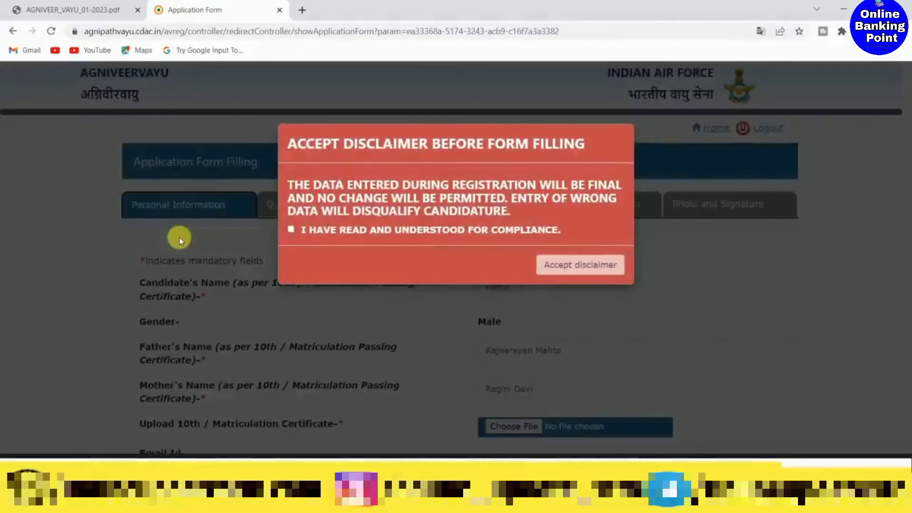
click(291, 230)
click(564, 267)
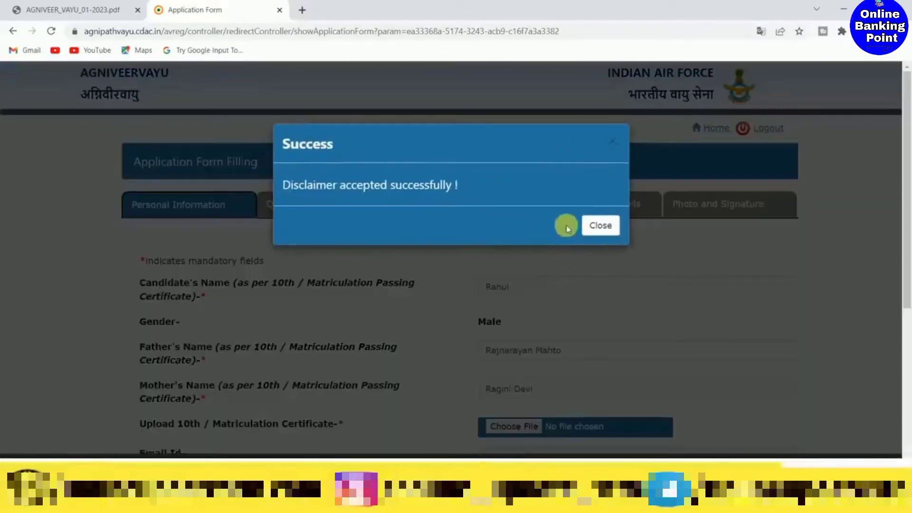
click(600, 225)
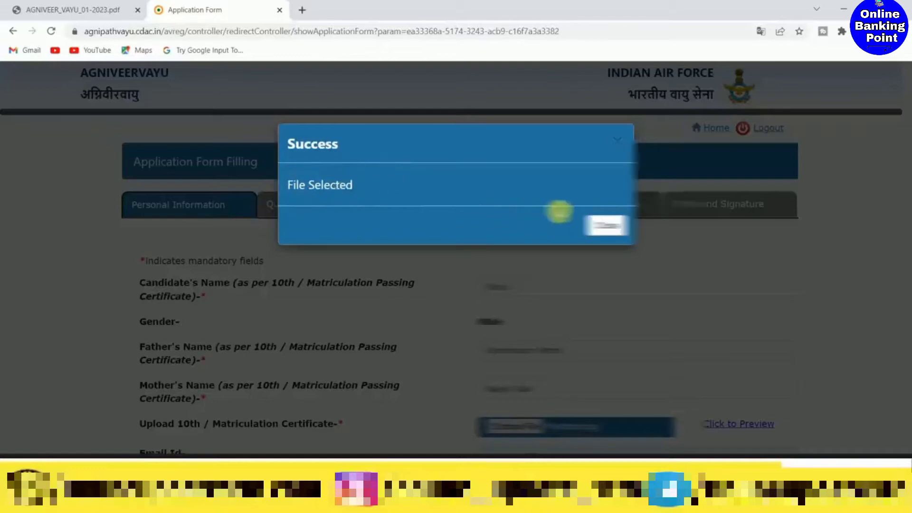
- Dismiss the matriculation certificate's file selection message and answer No to serving as NC(E) of IAF
click(607, 225)
scroll(662, 305, down, 6)
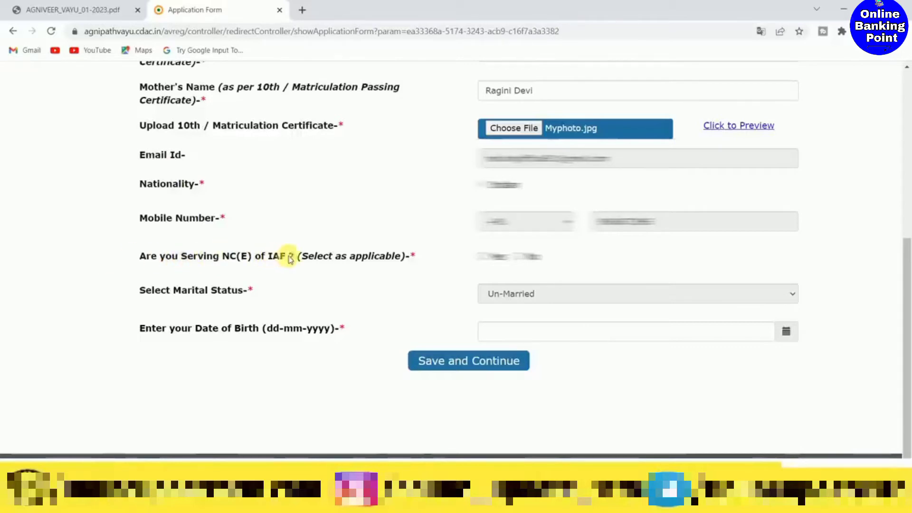
click(483, 257)
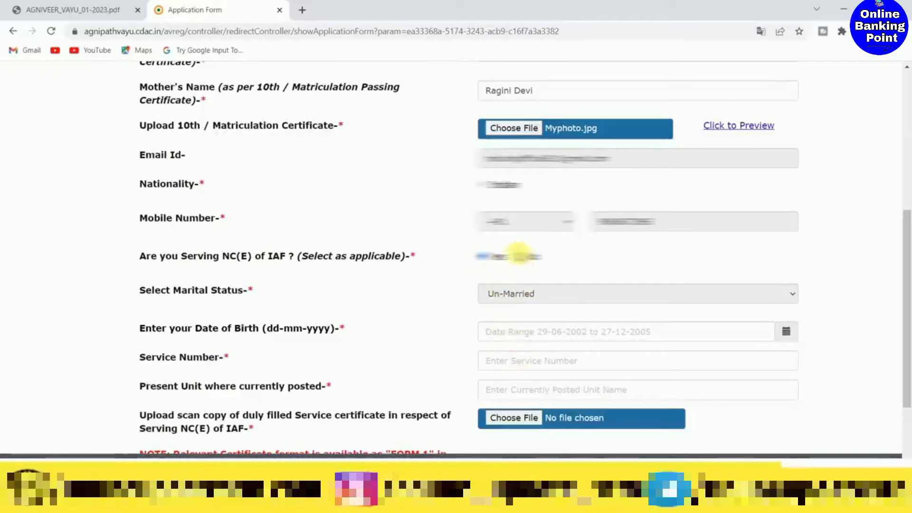
click(520, 255)
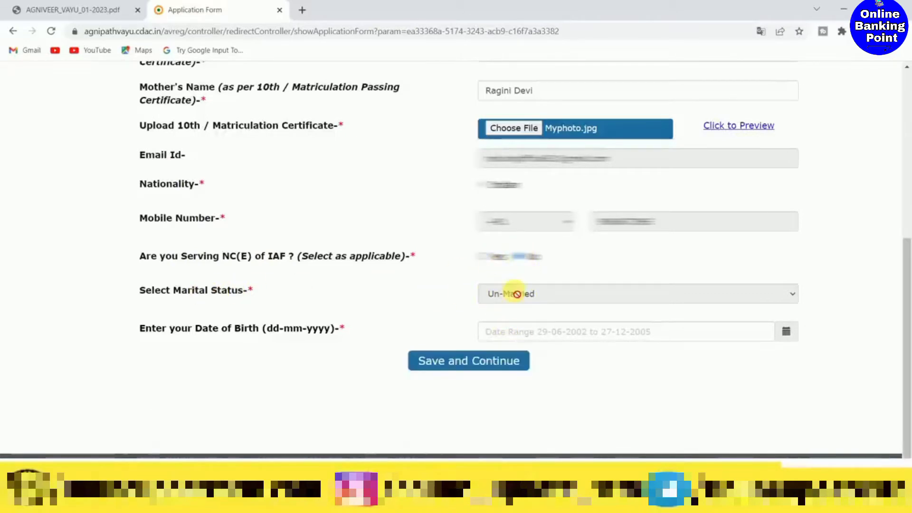
- Enter the candidate's date of birth in the personal information section using the calendar
click(786, 333)
click(561, 178)
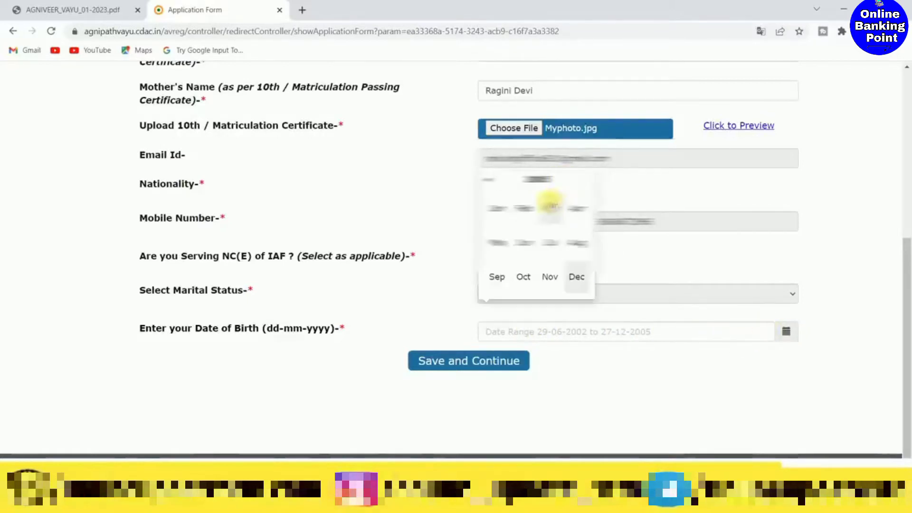
click(535, 178)
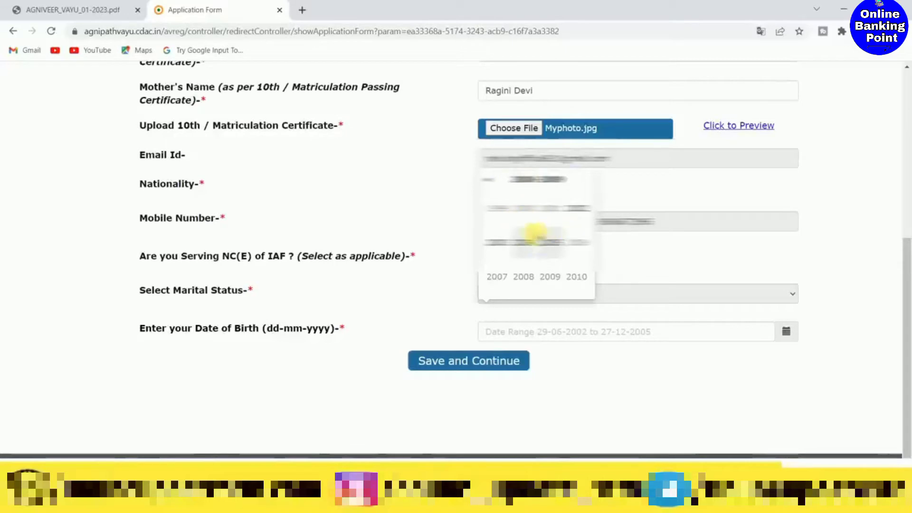
click(576, 208)
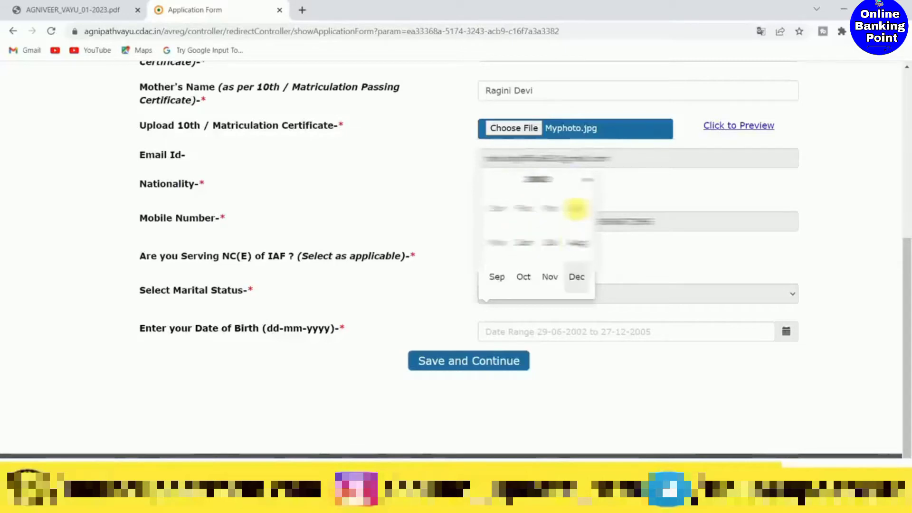
click(546, 240)
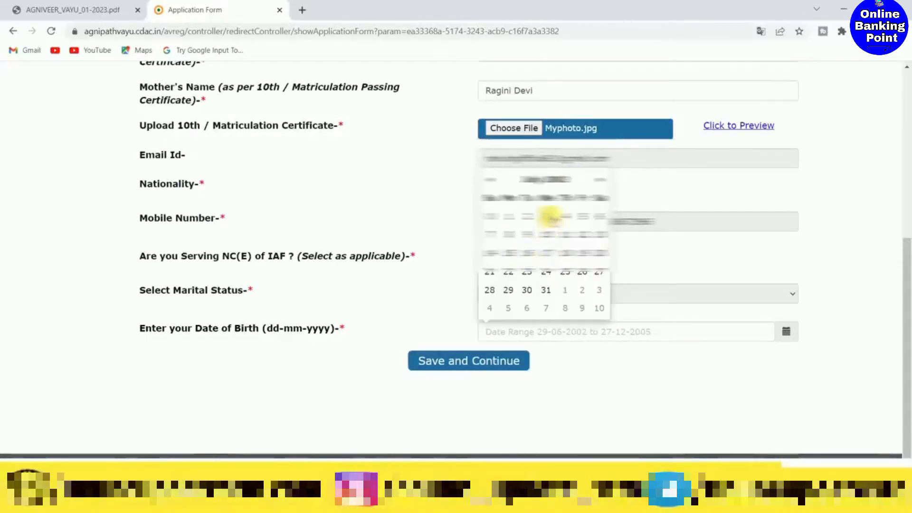
click(547, 216)
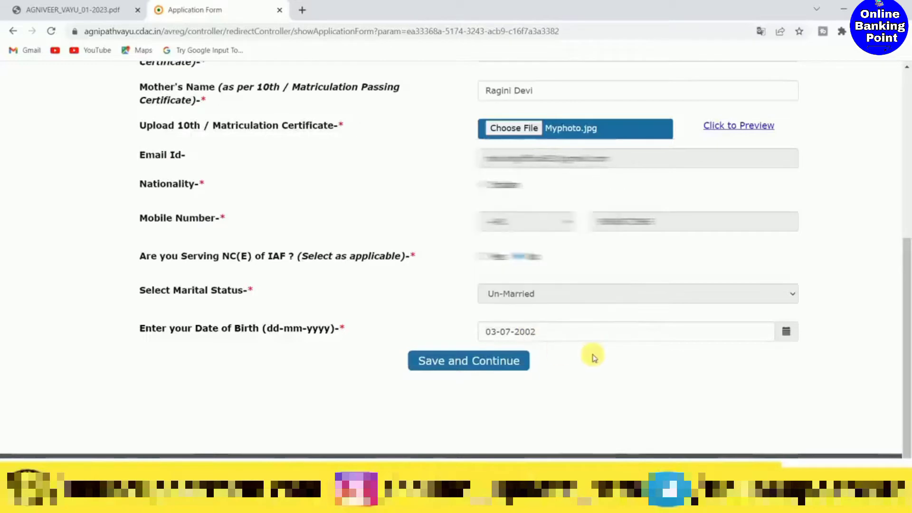
- Save the personal information section, continue to the qualification details, and close the success message
click(440, 363)
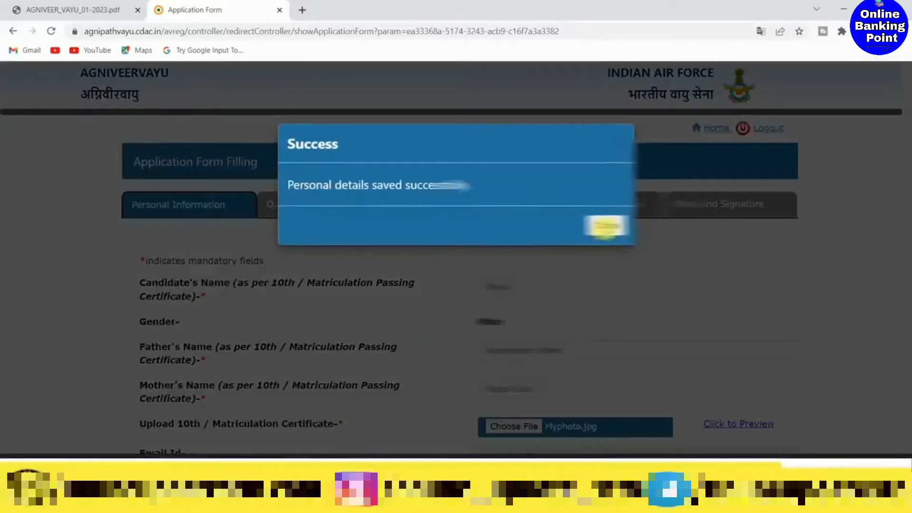
click(605, 224)
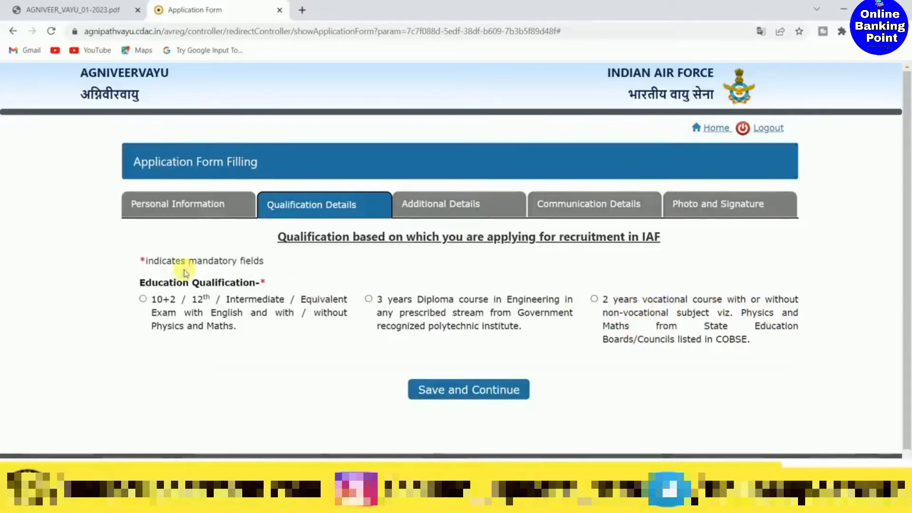
- Choose 10+2 / 12th / Intermediate as the education qualification and answer Yes to passing with minimum 50% and passing Physics/Maths
click(143, 300)
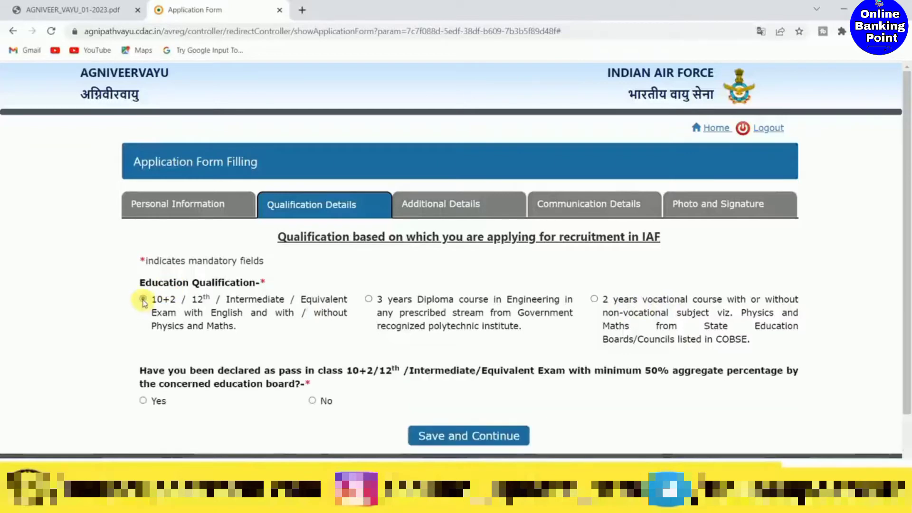
scroll(323, 326, down, 1)
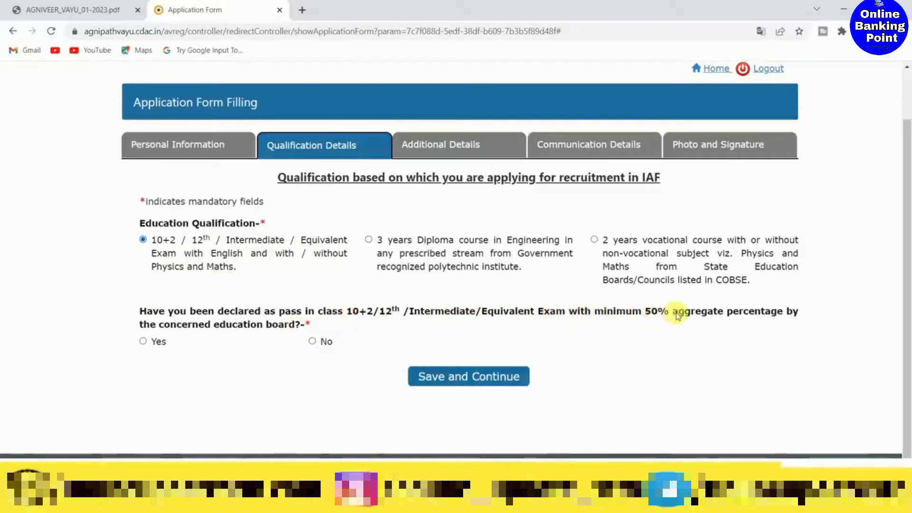
click(144, 342)
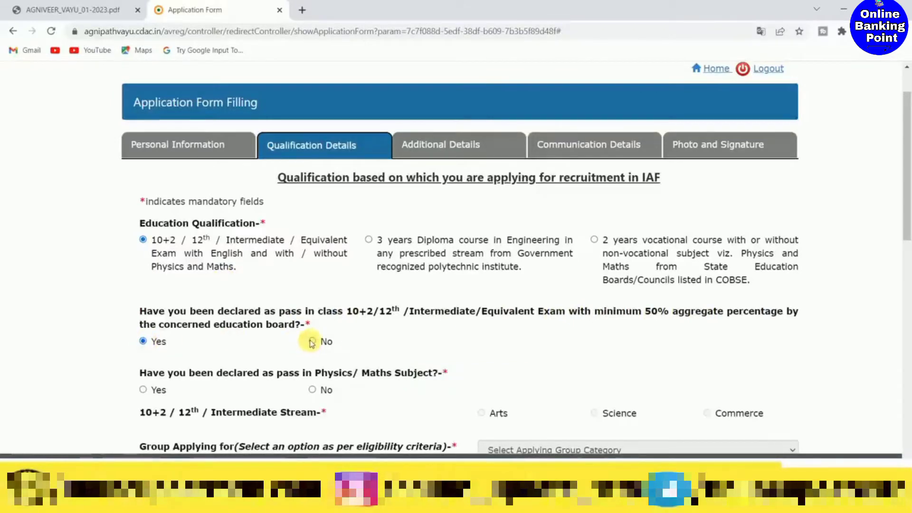
scroll(485, 331, down, 5)
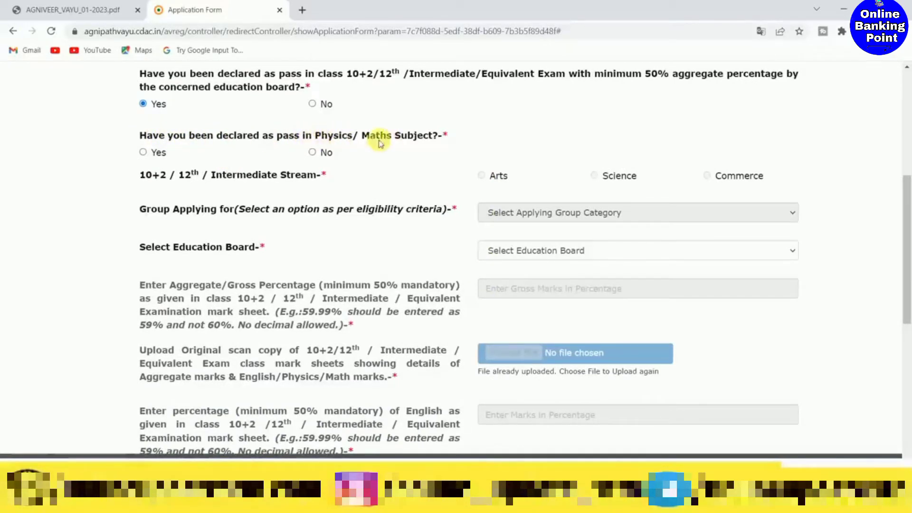
click(143, 154)
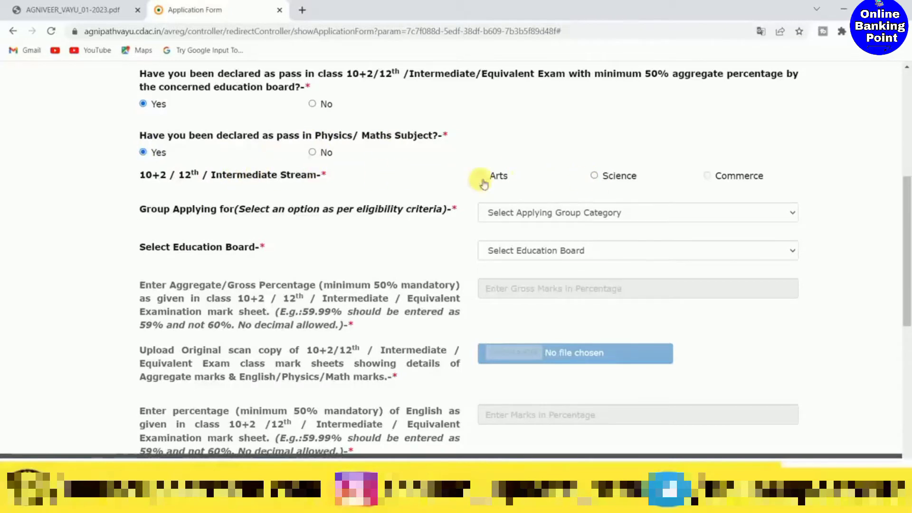
- Set the Intermediate stream to Science, the applying group to Science Subjects and the education board to Bihar School Examination Board
click(594, 176)
scroll(397, 206, down, 1)
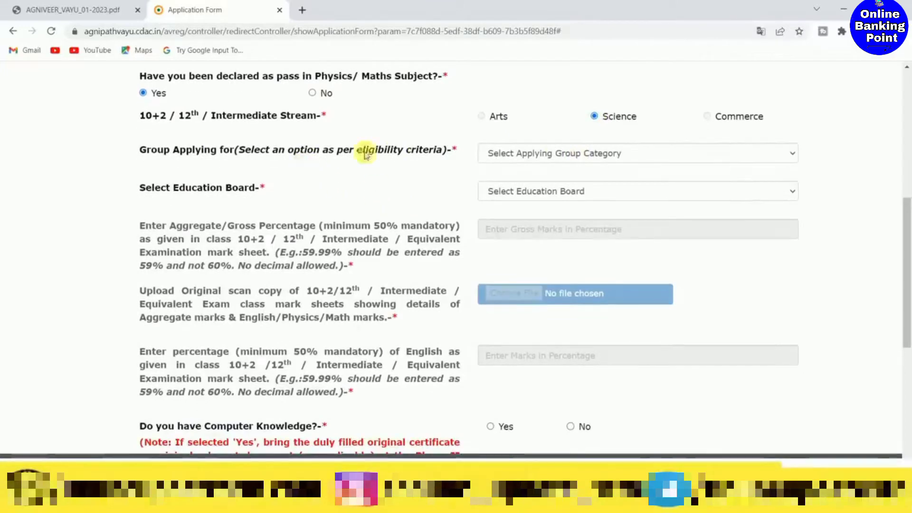
click(583, 154)
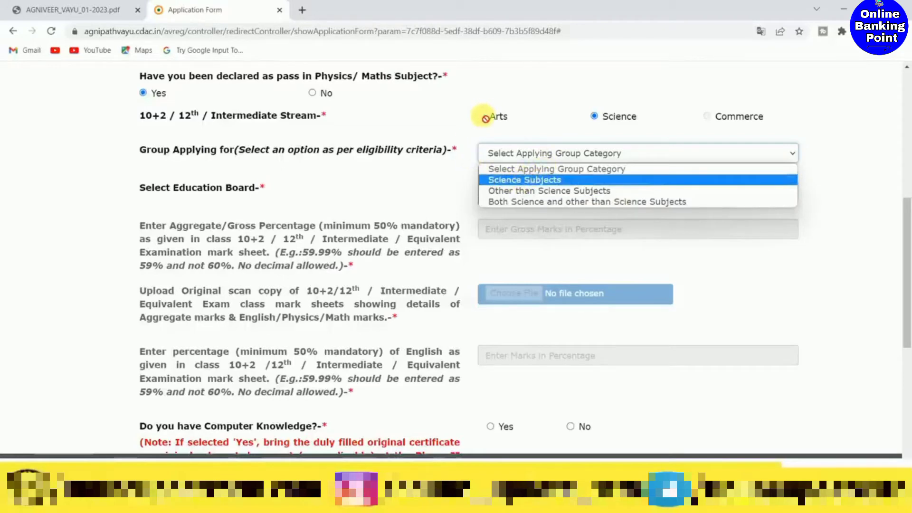
click(574, 183)
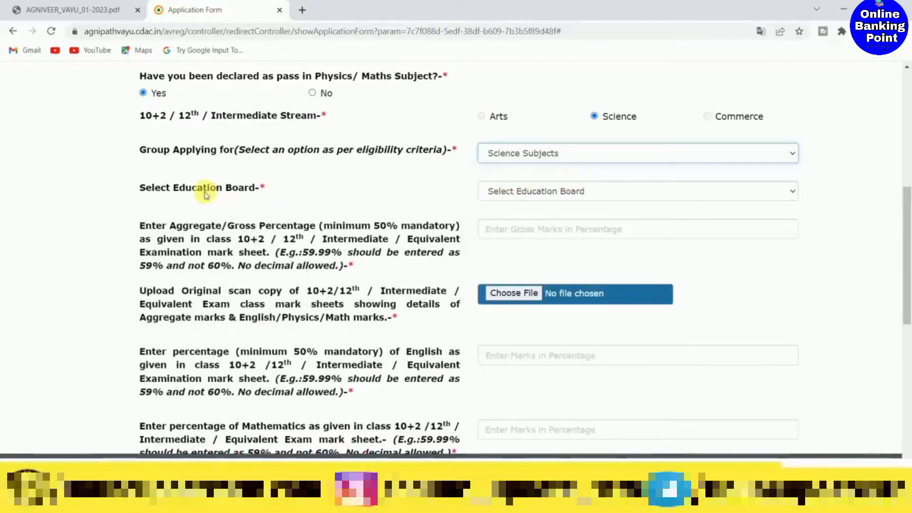
click(563, 194)
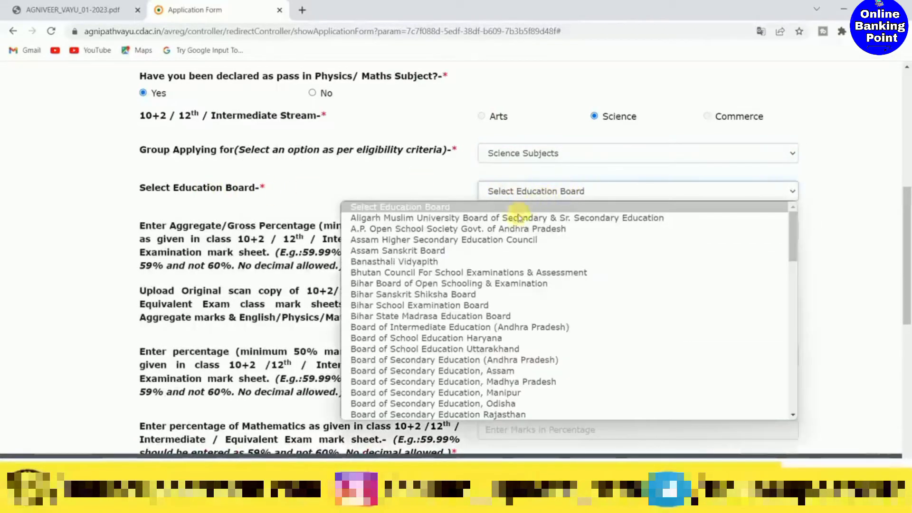
click(461, 305)
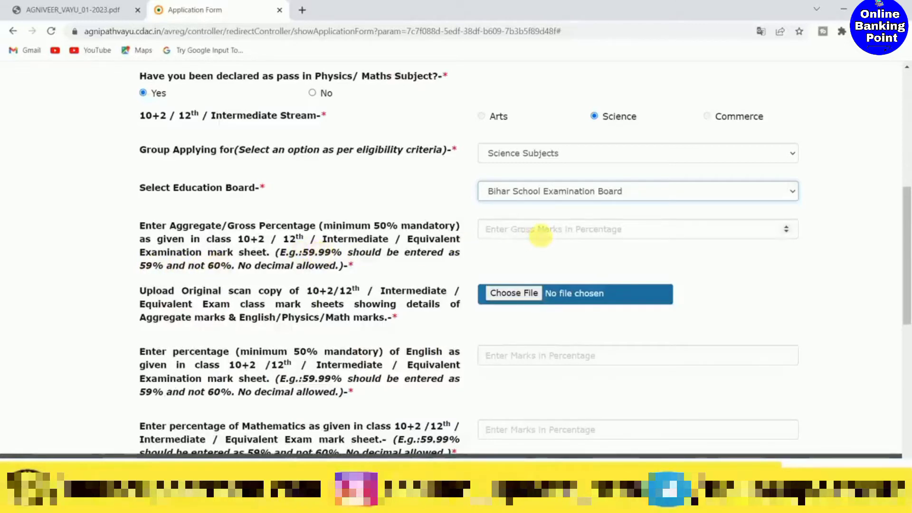
- Enter 59 as the 12th aggregate percentage and attach the scanned mark sheet, closing the file selection message
click(538, 231)
text(5)
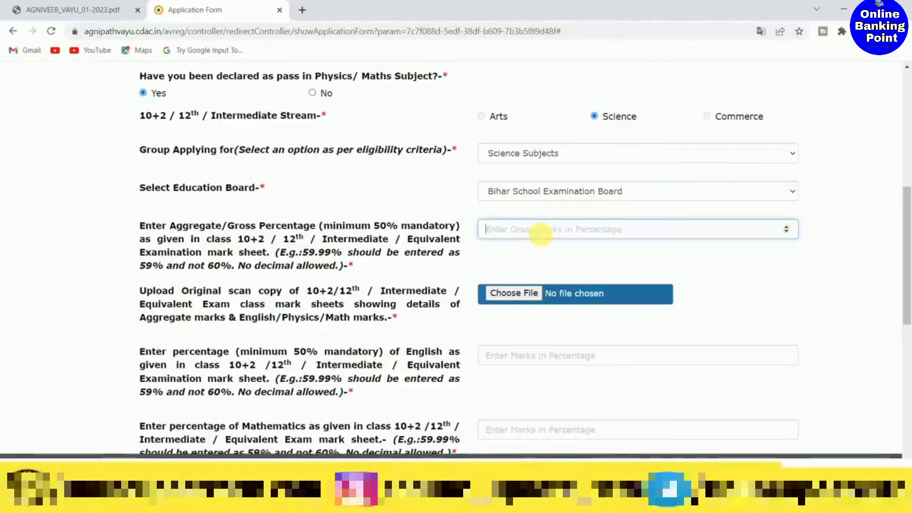
text(59)
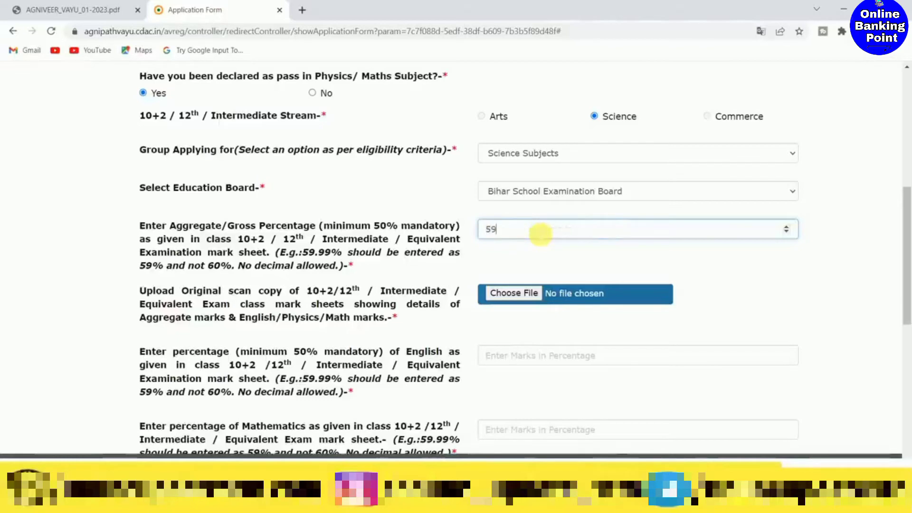
scroll(540, 233, down, 1)
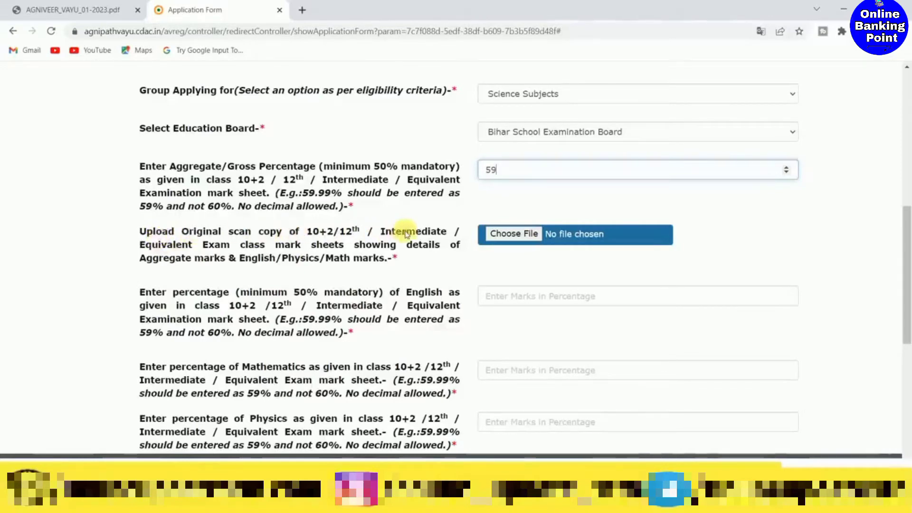
click(508, 235)
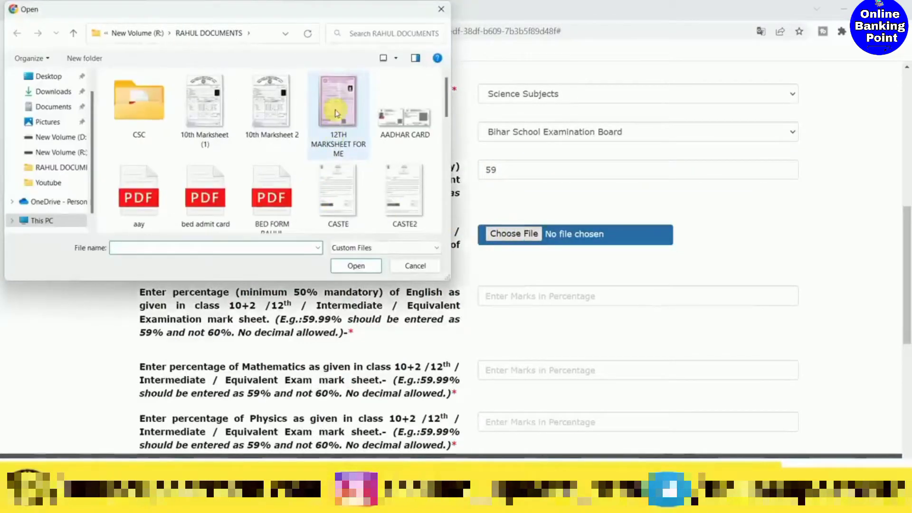
double_click(313, 154)
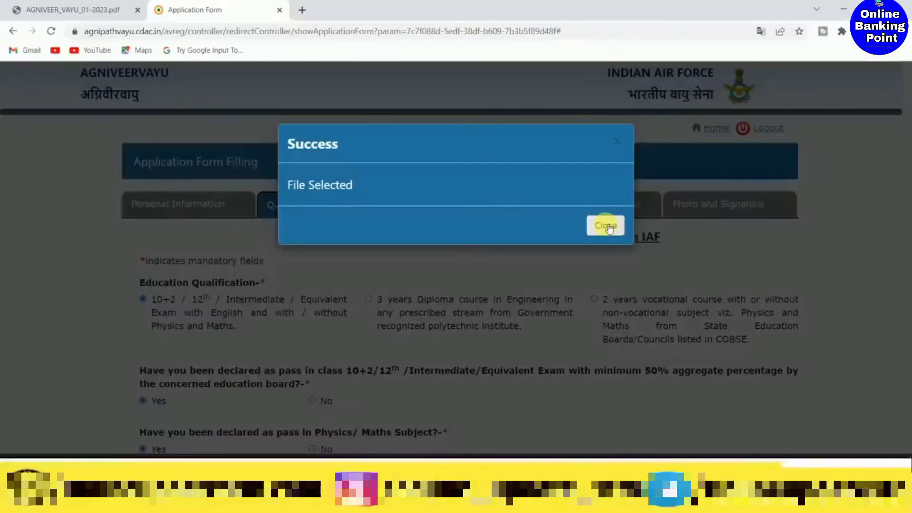
click(607, 226)
- Enter the 12th subject percentages: 65 for English, 65 for Mathematics and 70 for Physics
scroll(602, 254, down, 15)
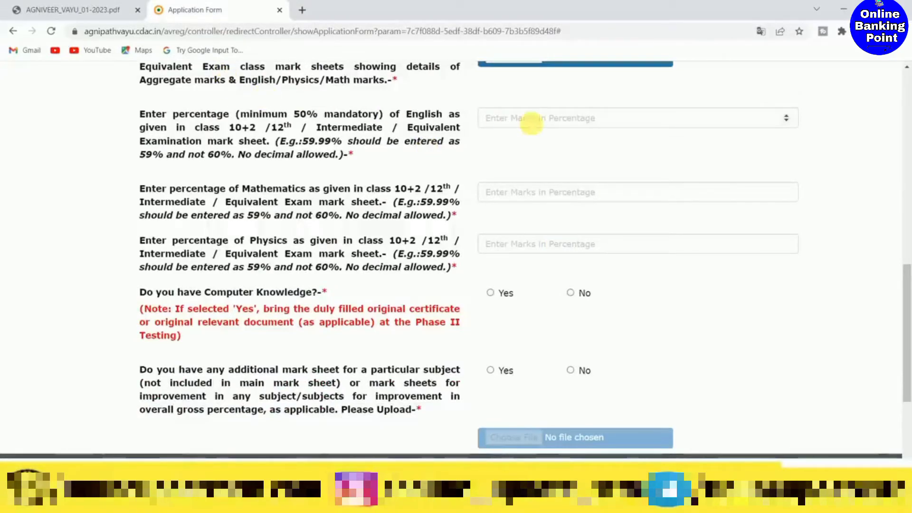
click(530, 121)
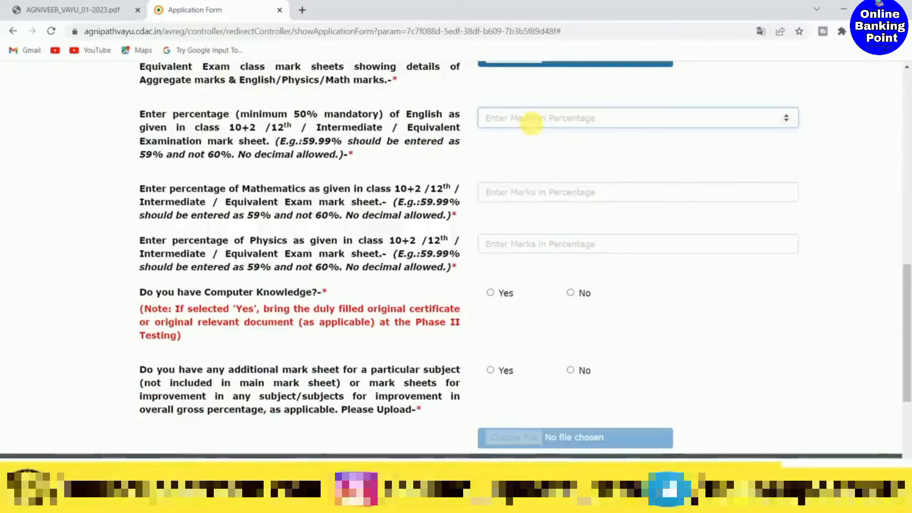
text(65)
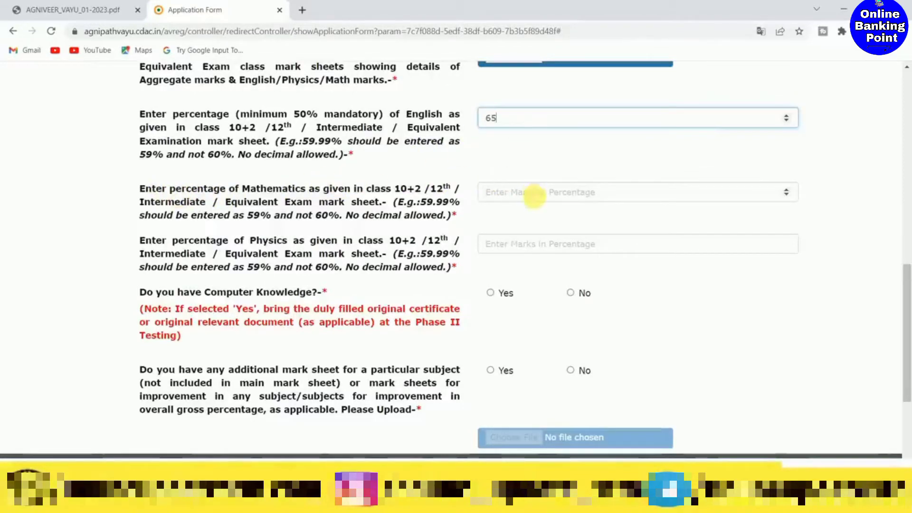
click(533, 201)
text(65)
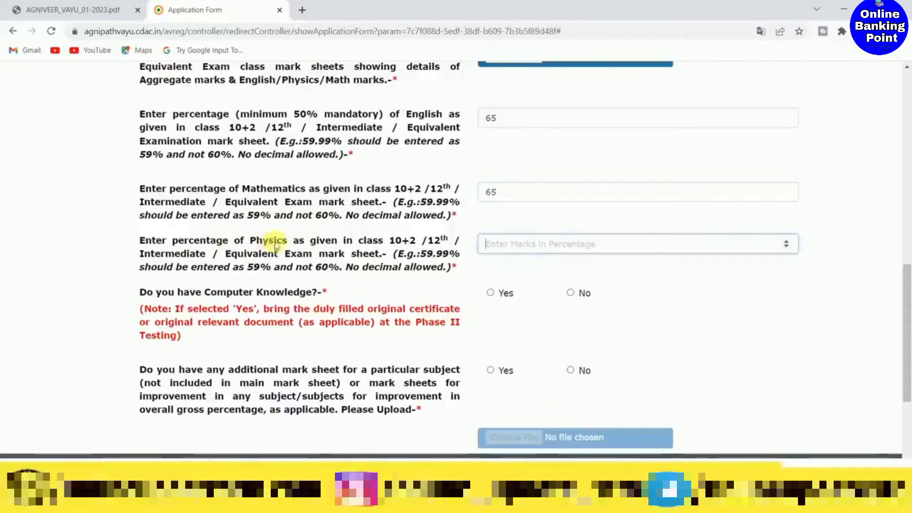
text(70)
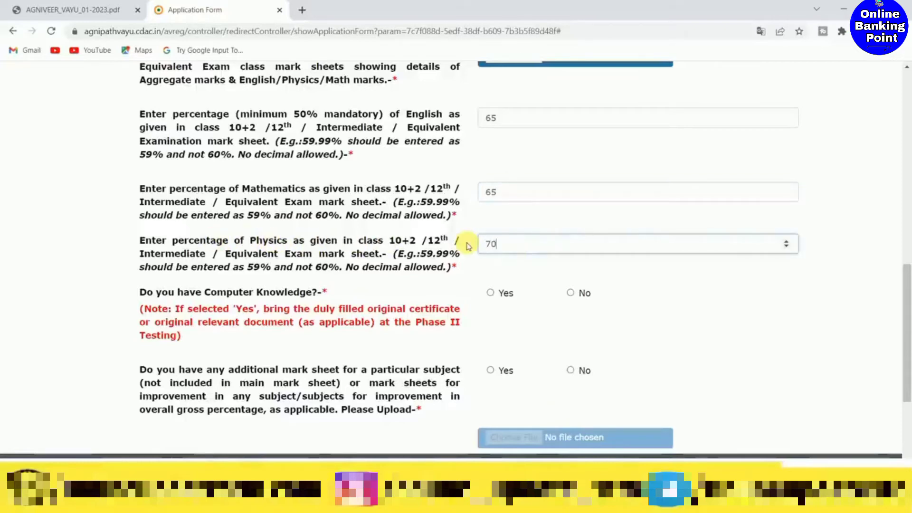
- Answer Yes to computer knowledge with type Basic, and No to having an additional mark sheet
scroll(467, 243, down, 1)
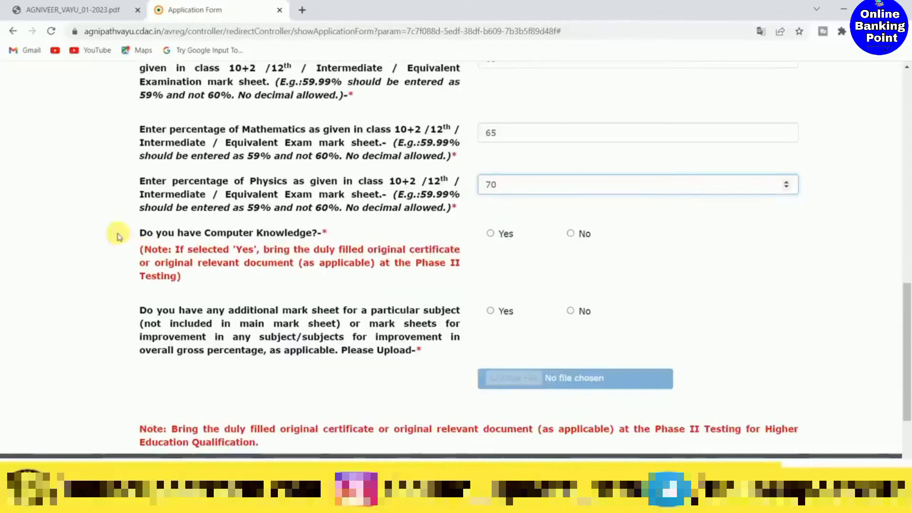
click(491, 233)
scroll(663, 232, down, 1)
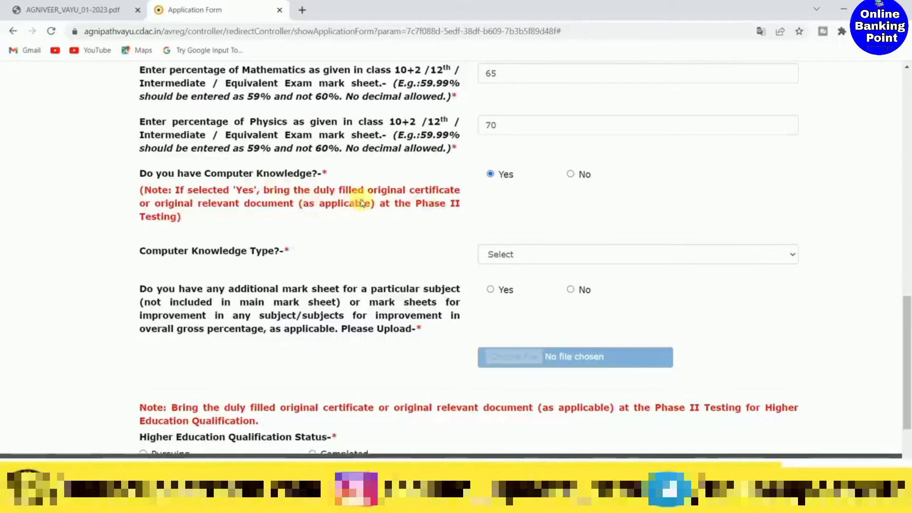
scroll(407, 180, down, 1)
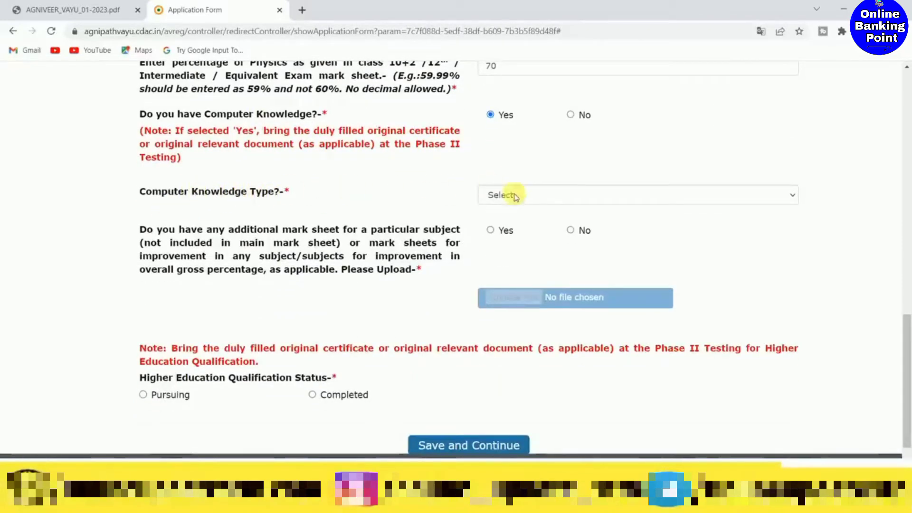
click(523, 196)
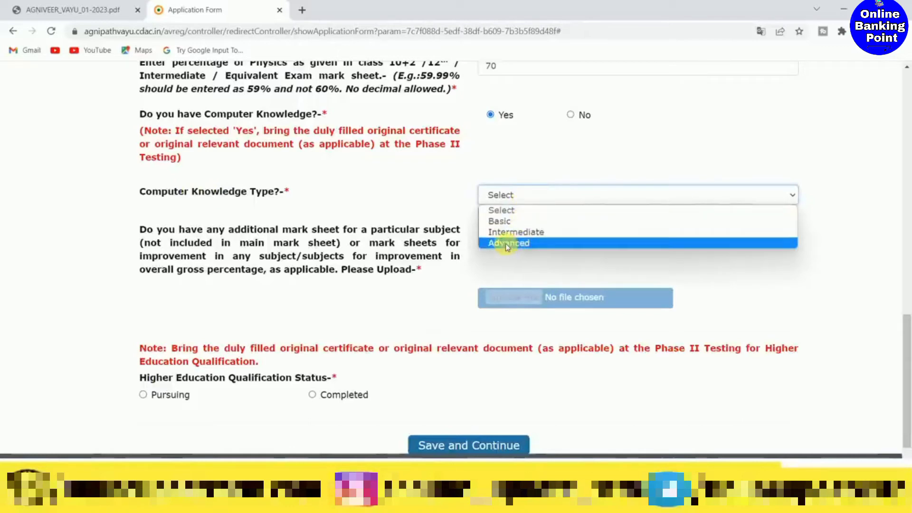
click(515, 221)
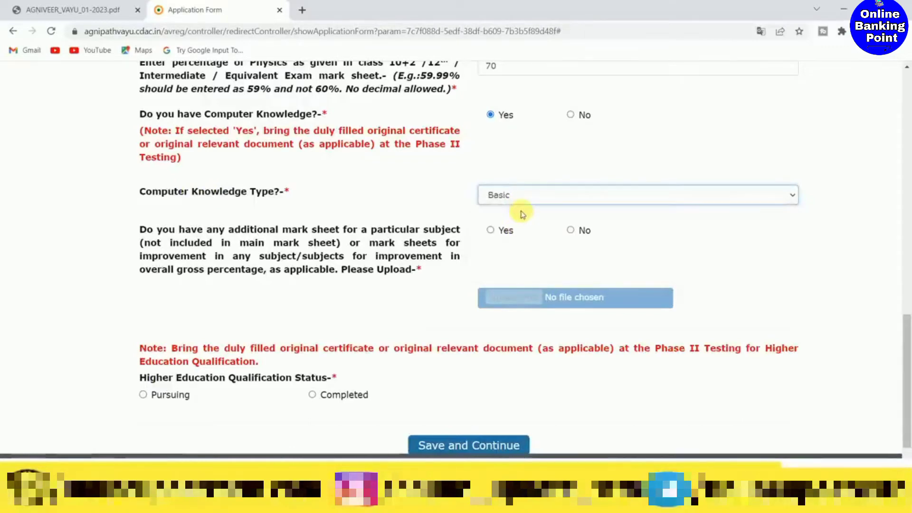
scroll(493, 210, down, 1)
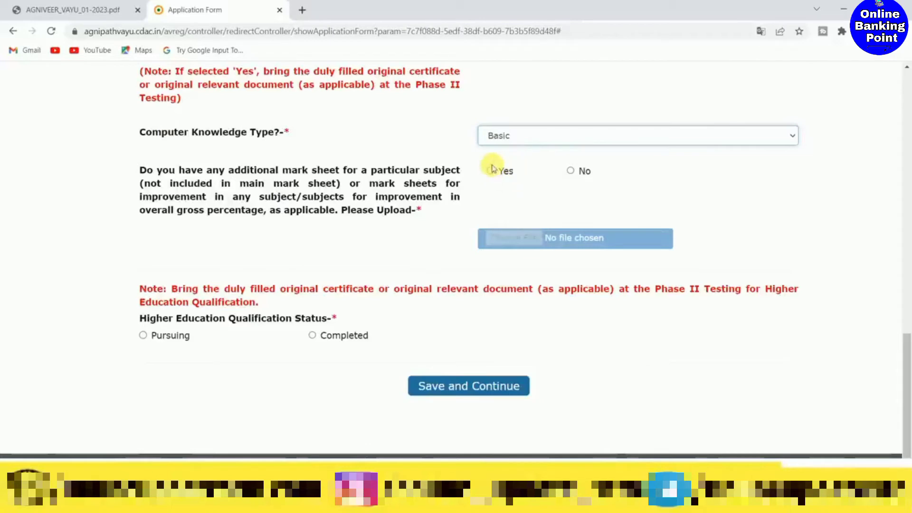
click(570, 171)
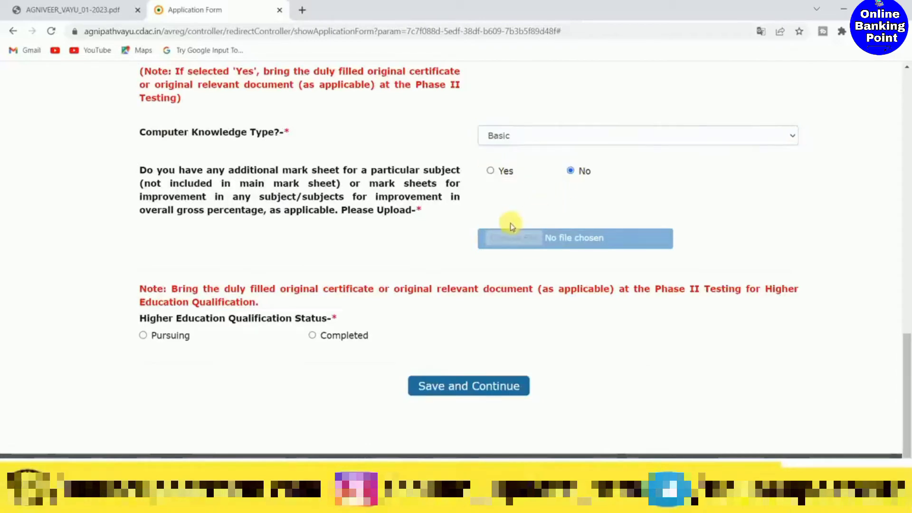
- Set the higher education qualification to Completed, Non-Engineering, Science stream, and save the qualification details, closing the success message
scroll(517, 221, down, 1)
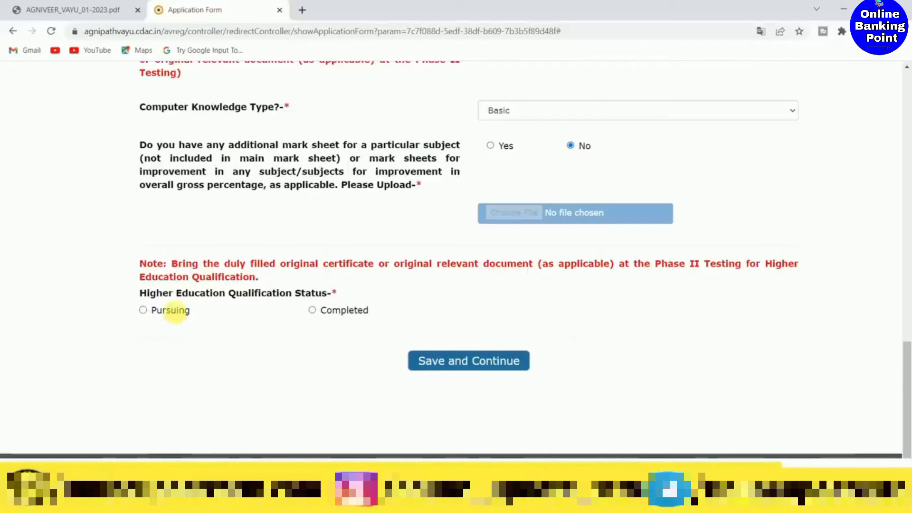
click(143, 310)
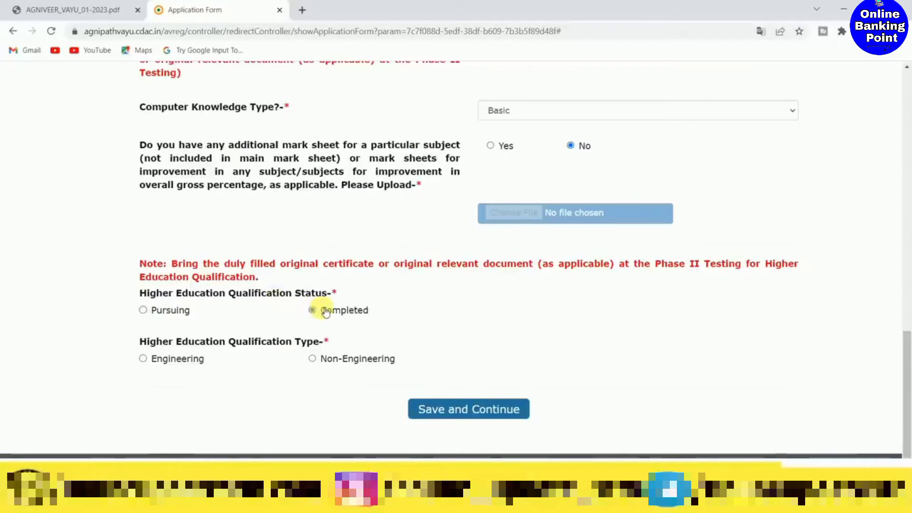
click(312, 310)
scroll(324, 311, down, 1)
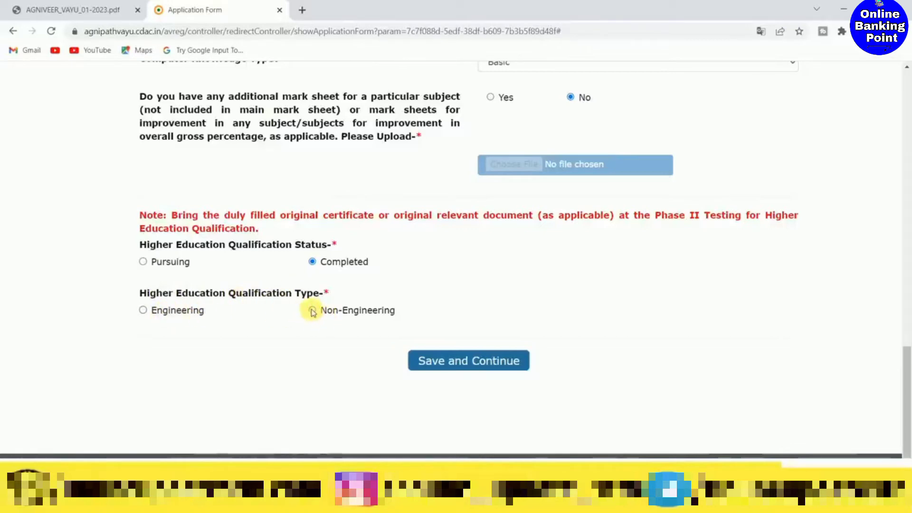
click(313, 311)
scroll(311, 312, down, 1)
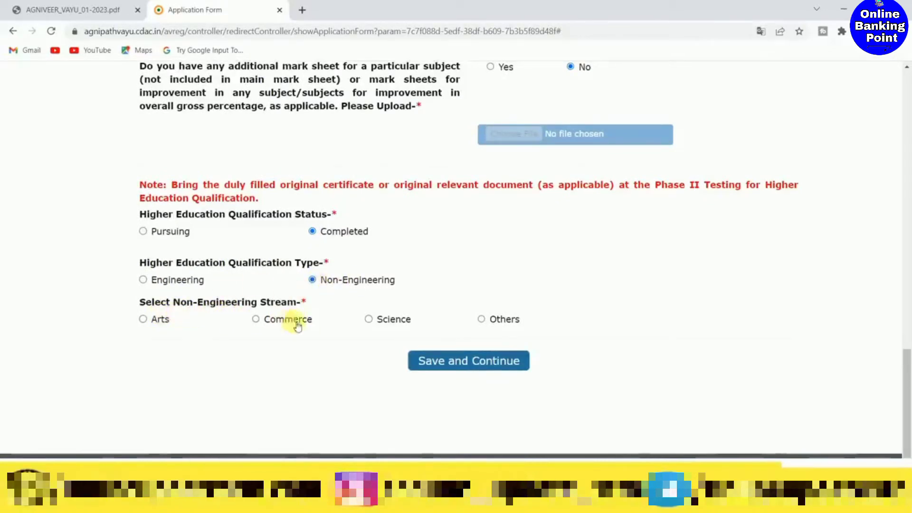
click(368, 319)
click(449, 361)
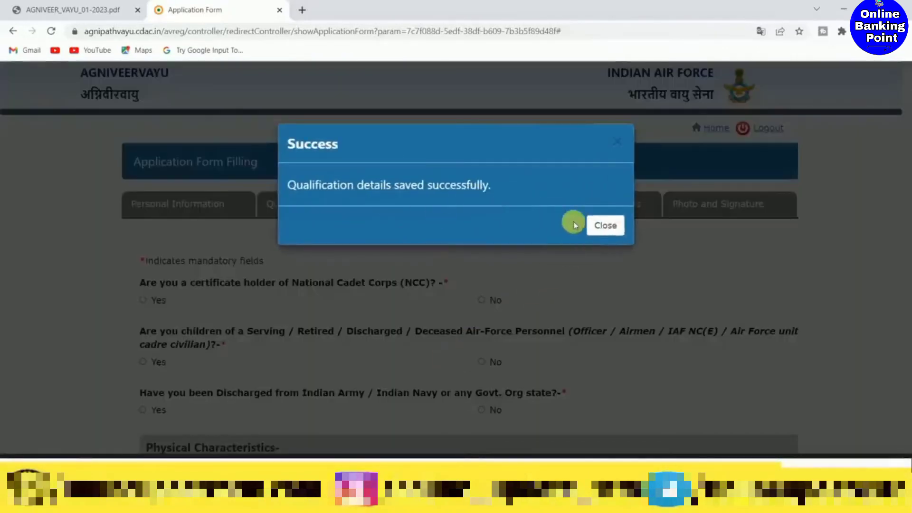
click(603, 224)
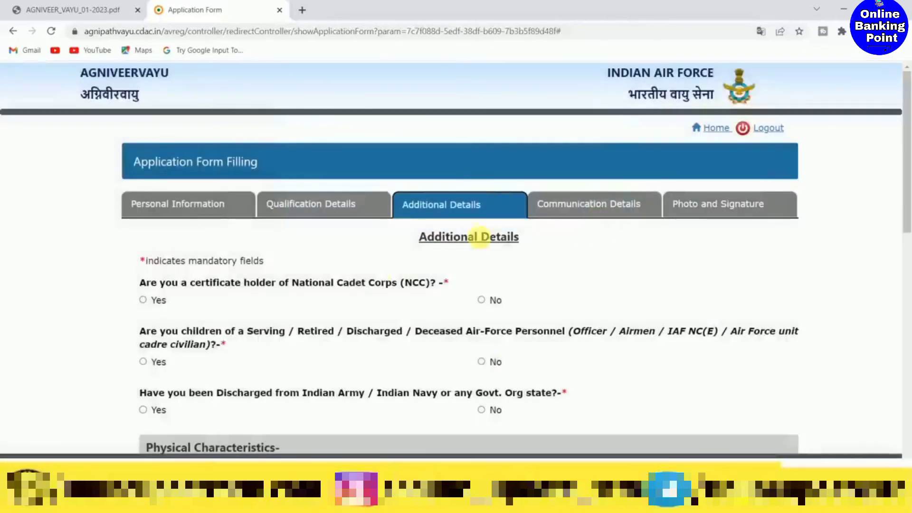
- Answer No to holding an NCC certificate, being a child of Air Force personnel, and discharge from the Army, Navy or government organisation
scroll(433, 211, down, 2)
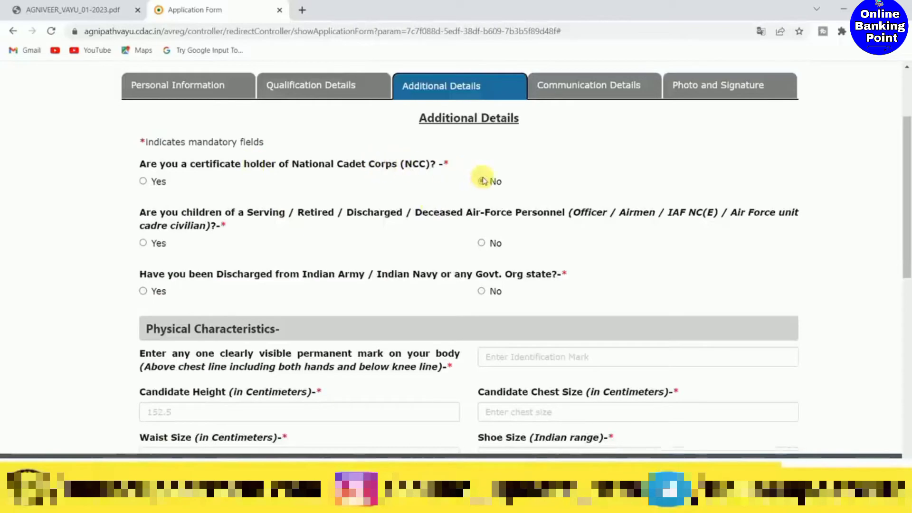
click(483, 181)
scroll(480, 180, down, 1)
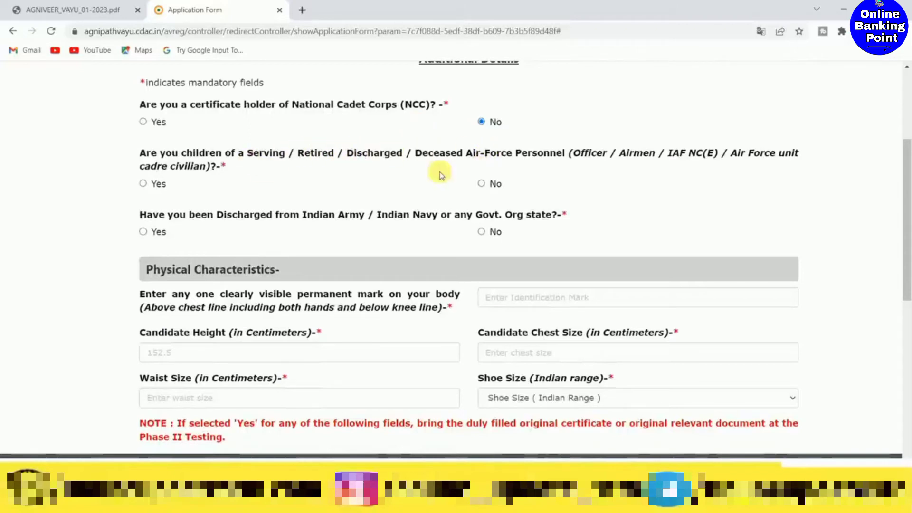
click(483, 183)
scroll(282, 218, down, 1)
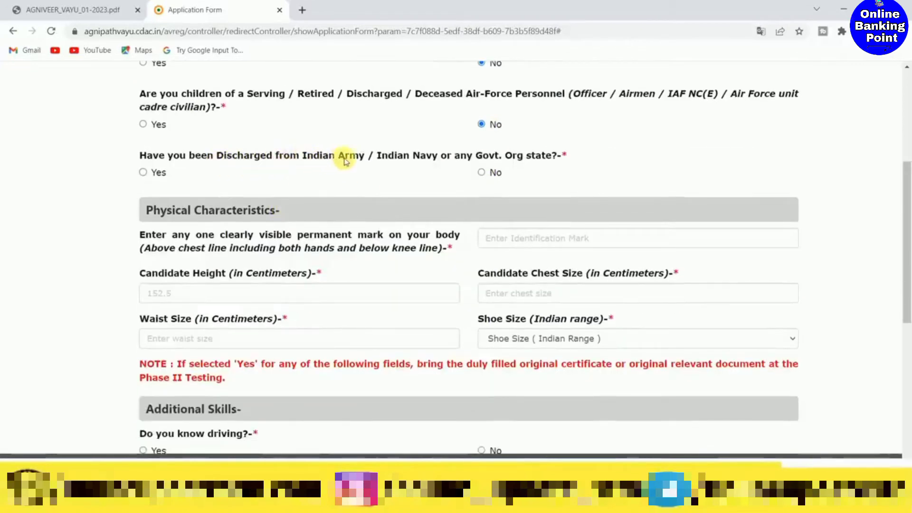
click(482, 172)
- Enter NO MARK as the permanent body mark and set the shoe size to 9 in the physical characteristics
scroll(482, 171, down, 3)
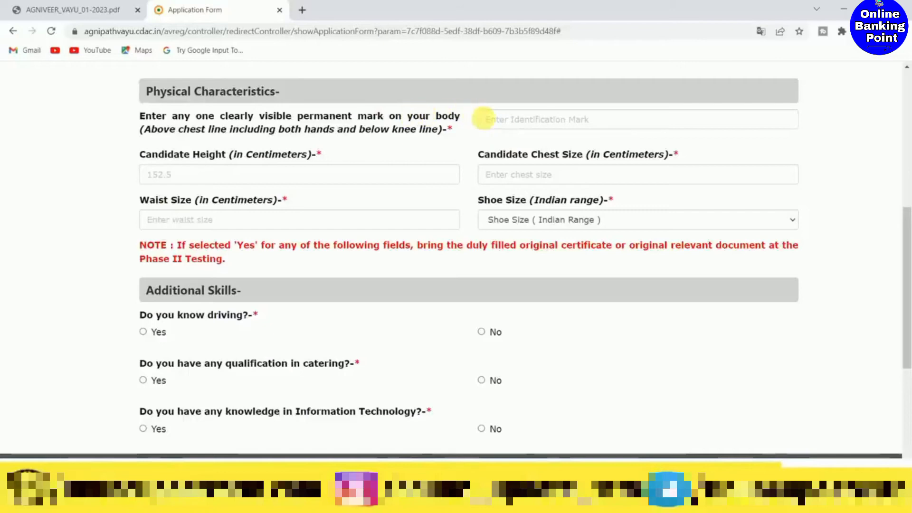
click(489, 119)
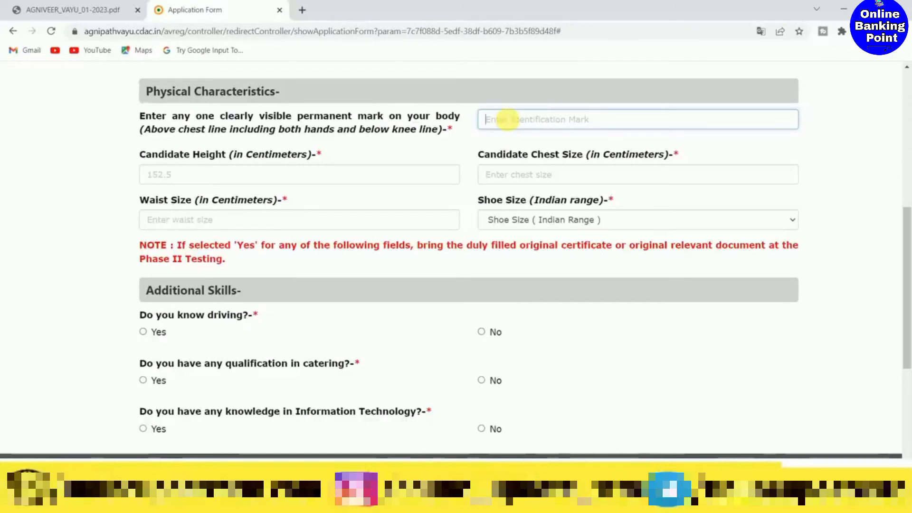
text(NO MARK)
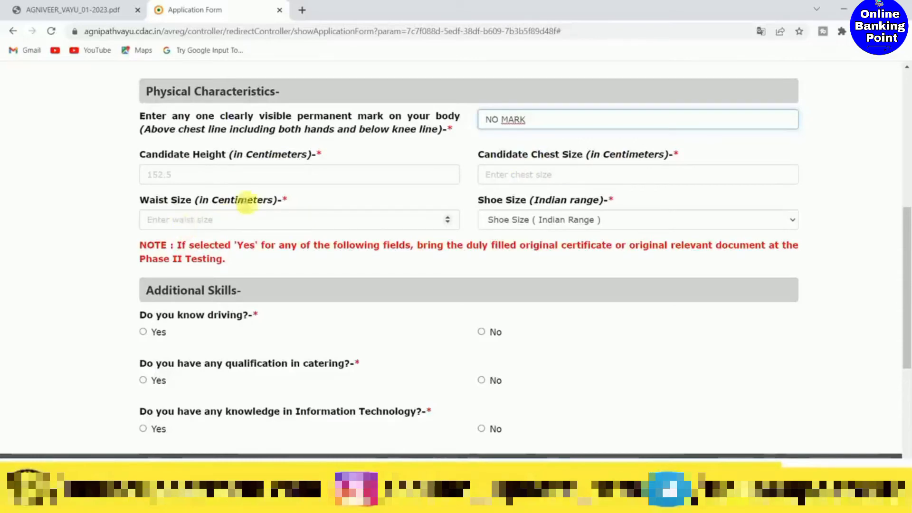
click(536, 220)
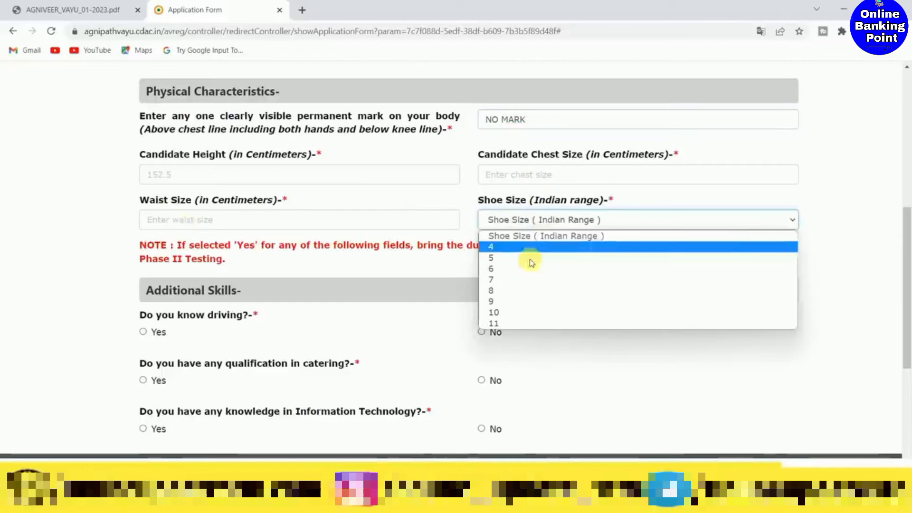
click(523, 301)
- Answer Yes to knowing driving under the additional skills and choose LMV as the type of driving
scroll(489, 276, down, 1)
scroll(484, 273, down, 1)
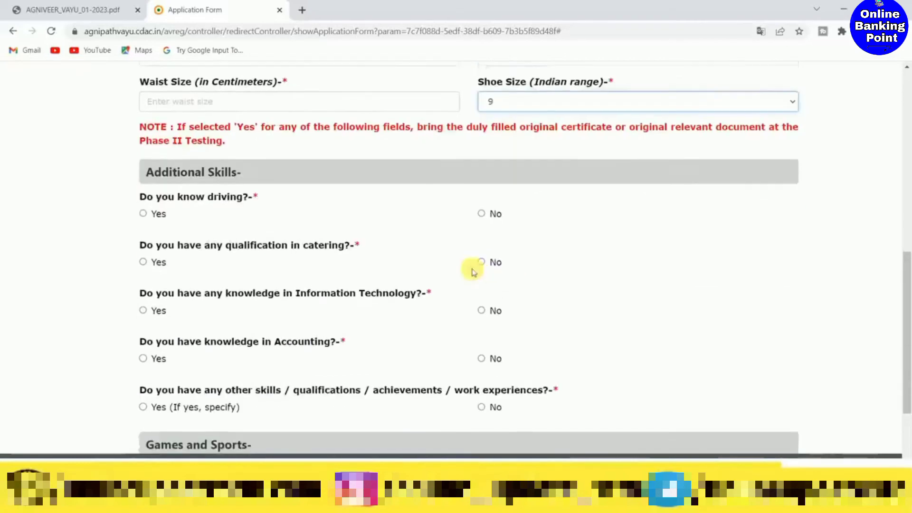
scroll(334, 169, down, 1)
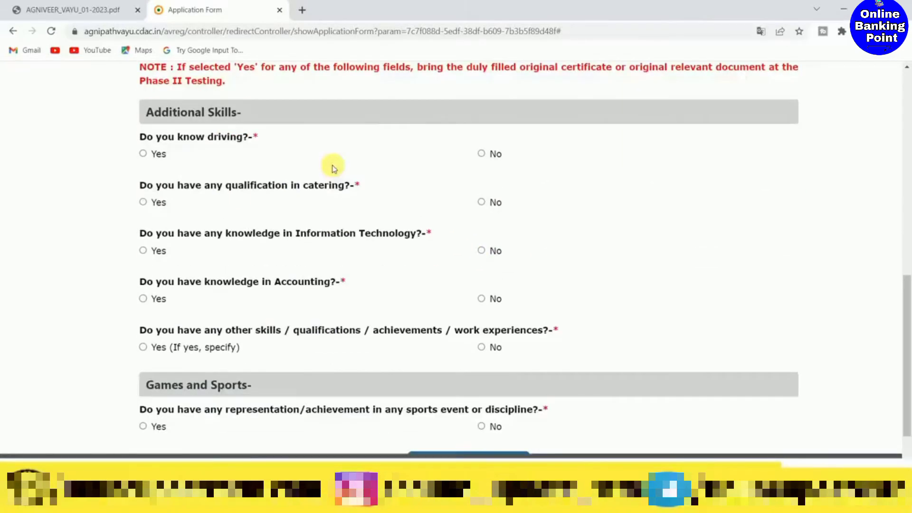
click(142, 154)
scroll(366, 151, down, 1)
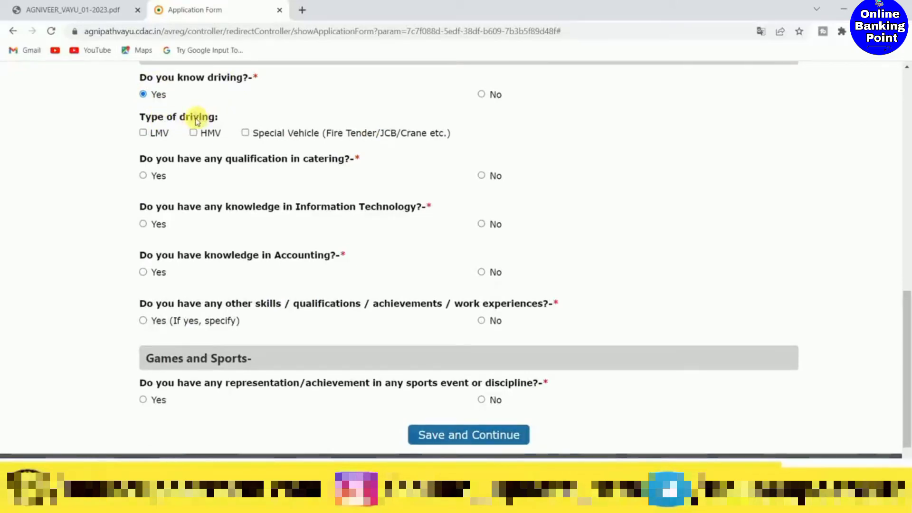
click(141, 135)
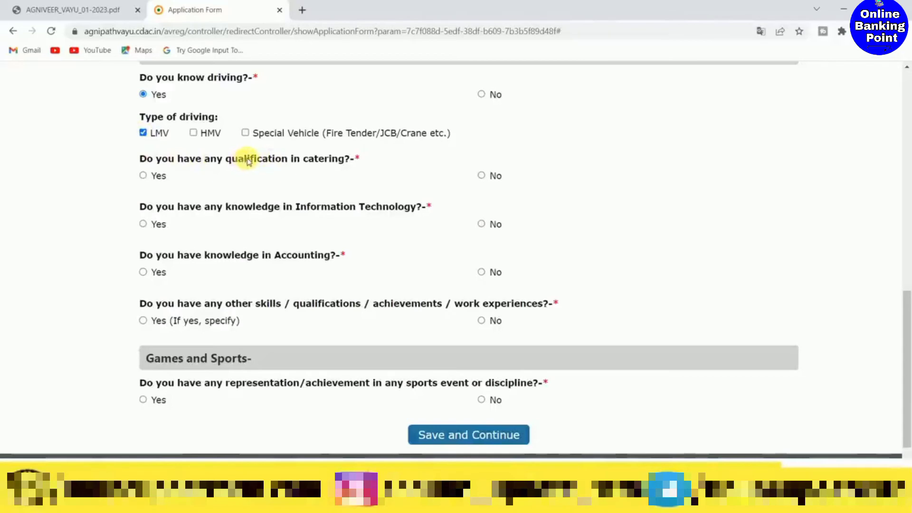
- Answer No to catering, Information Technology, accounting, other skills and sports achievements, and save the additional details
click(482, 176)
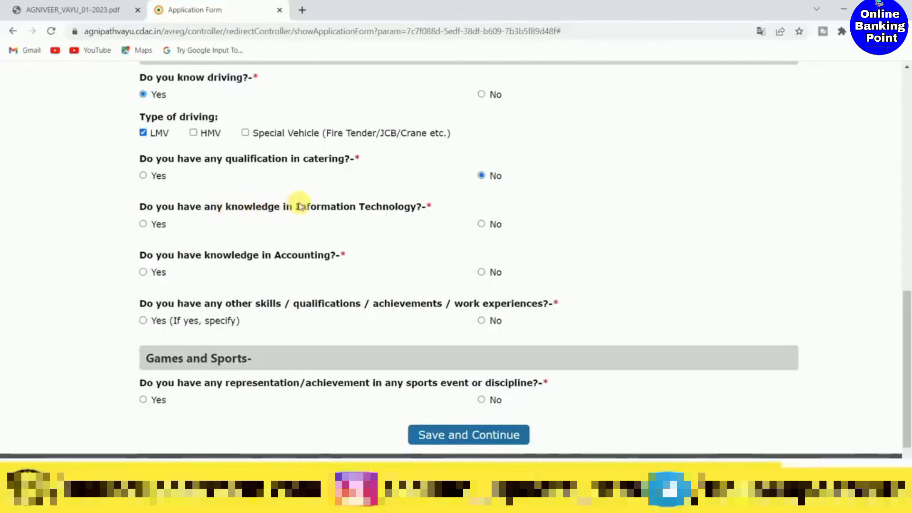
click(481, 224)
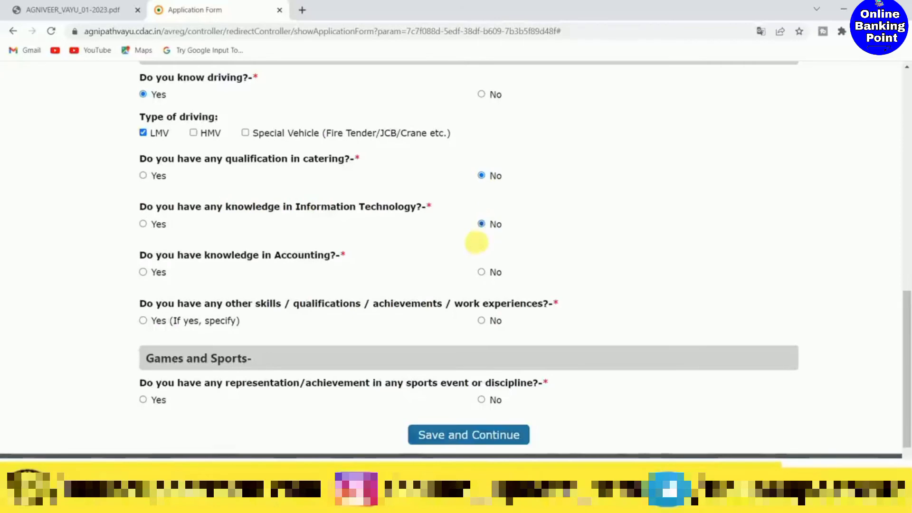
click(482, 272)
scroll(508, 259, down, 2)
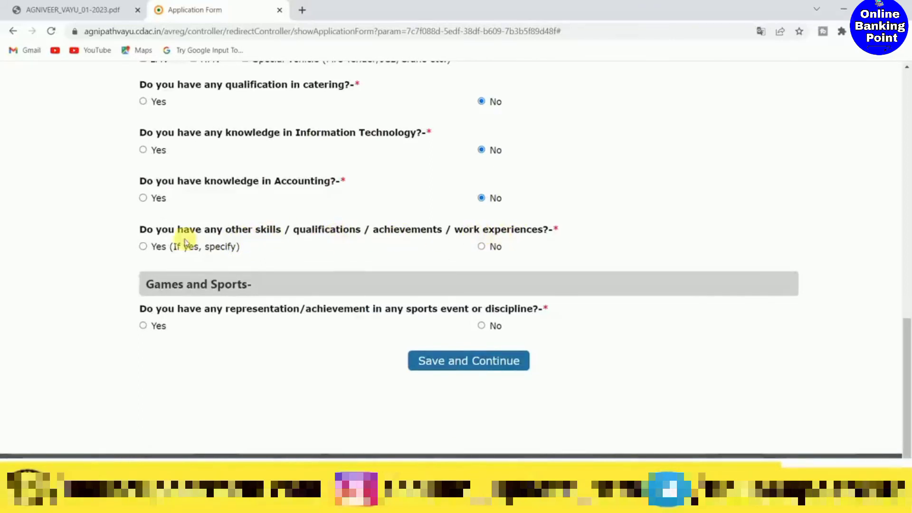
click(481, 246)
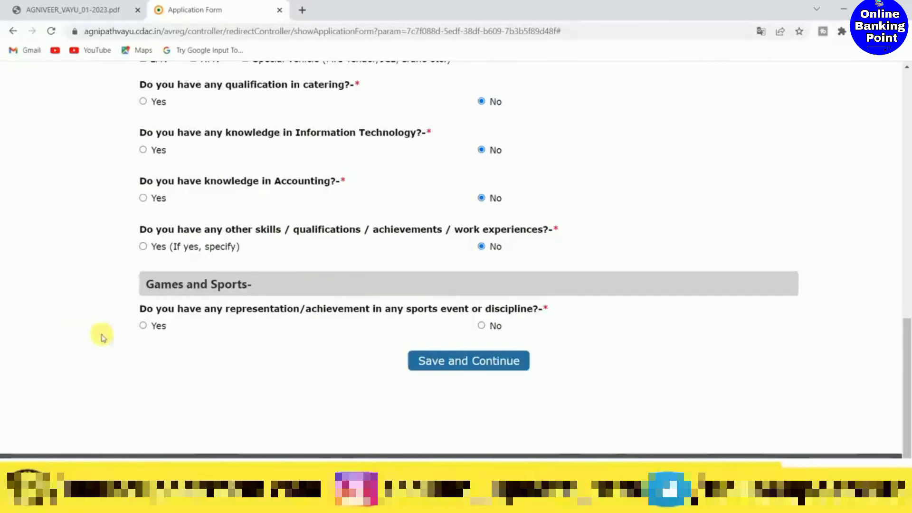
click(481, 325)
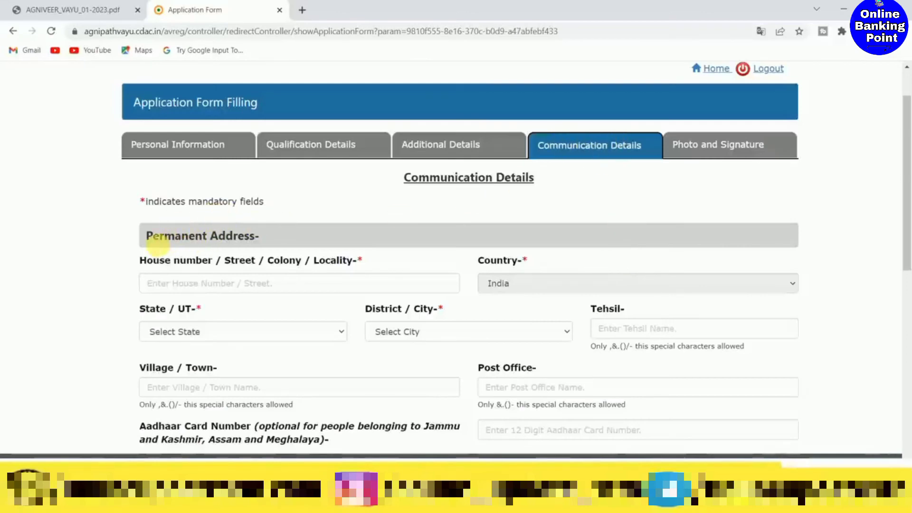
- Select the candidate's state and district in the permanent address, and complete the communication details section
scroll(247, 241, down, 1)
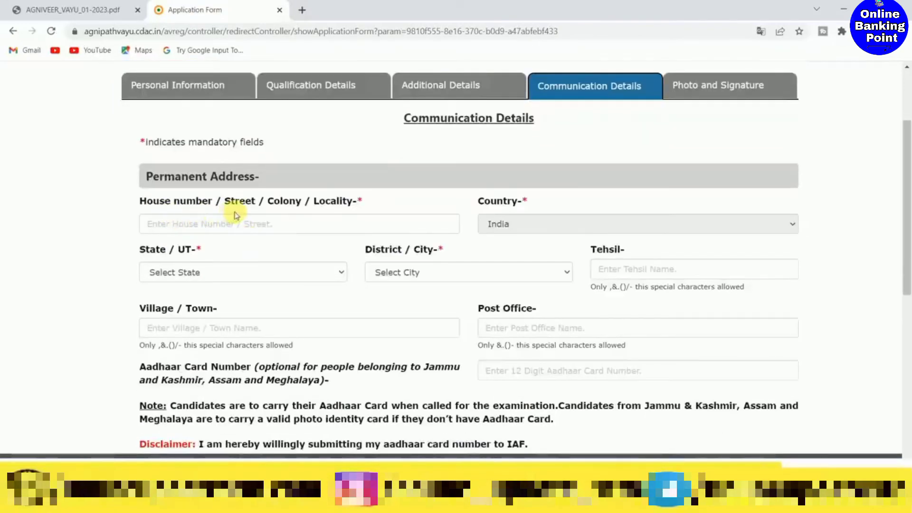
click(190, 272)
click(193, 102)
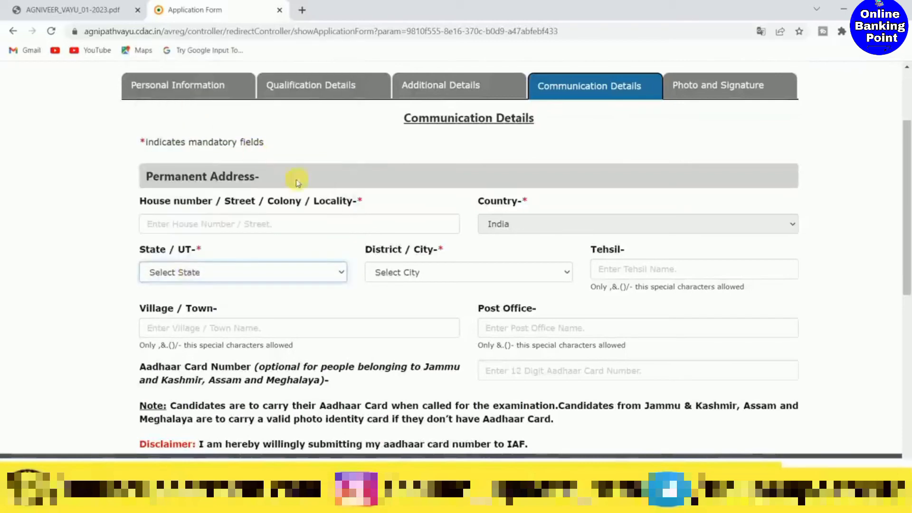
click(407, 271)
scroll(414, 250, down, 20)
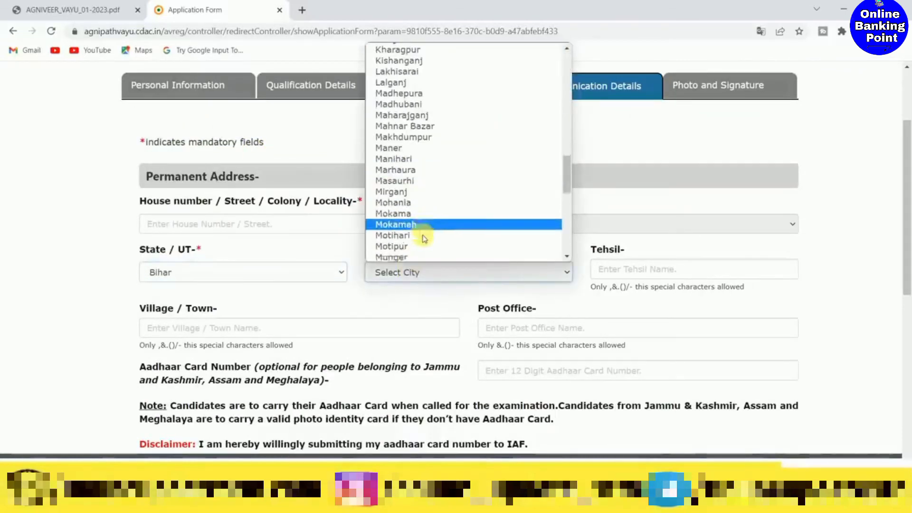
click(422, 181)
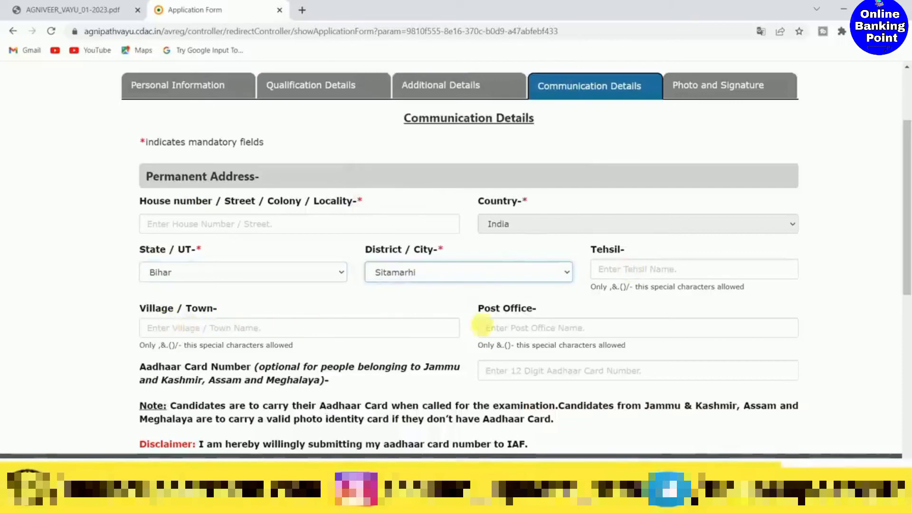
scroll(373, 299, down, 4)
scroll(366, 295, down, 1)
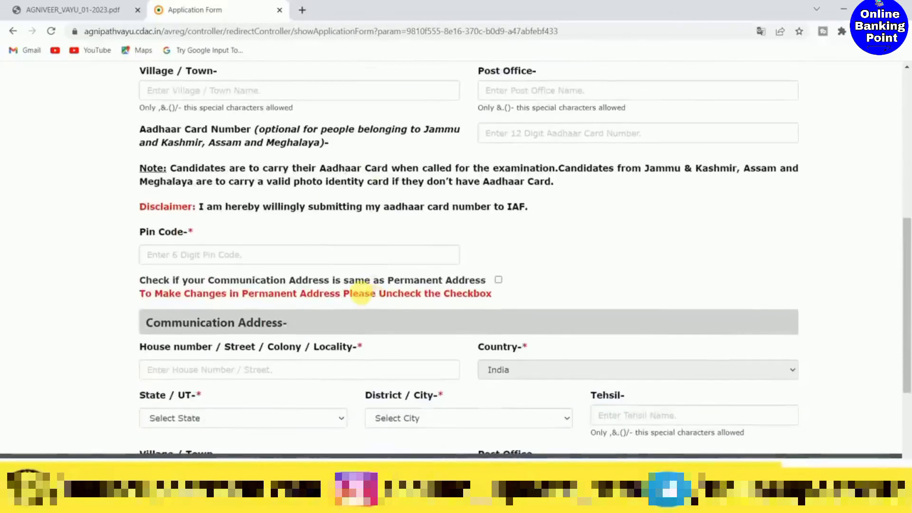
scroll(323, 258, down, 2)
scroll(352, 256, down, 1)
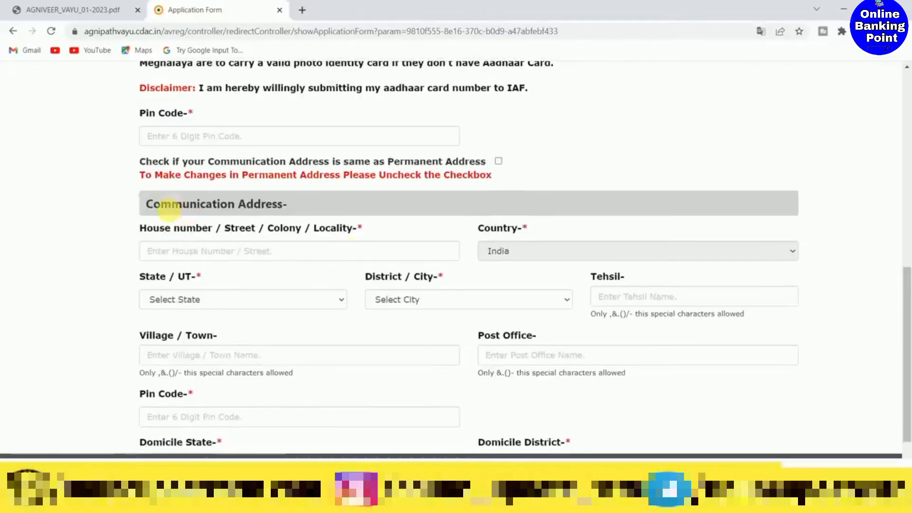
scroll(366, 291, down, 3)
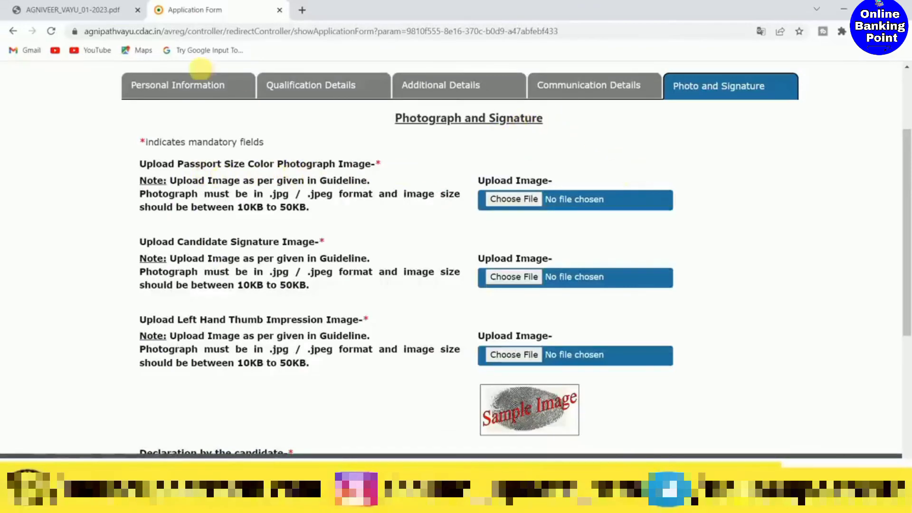
- Check the AGNIVEER_VAYU_01-2023.pdf notification and return to the application form
click(84, 5)
scroll(361, 214, up, 5)
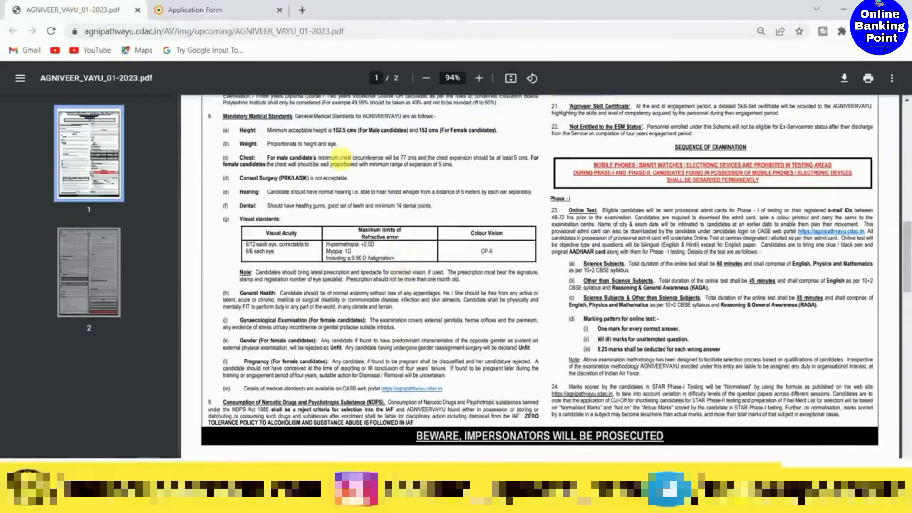
click(209, 9)
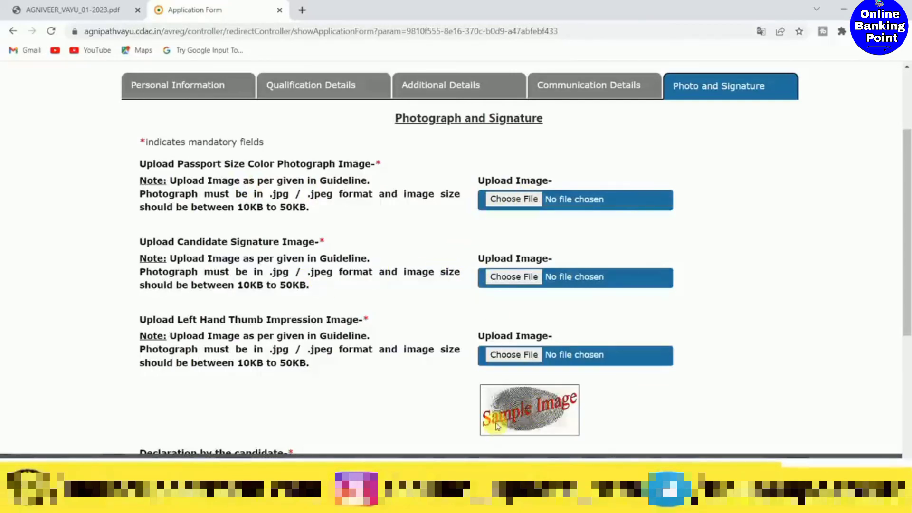
- Accept the declaration by the candidate and save the photo and signature section
scroll(565, 389, down, 4)
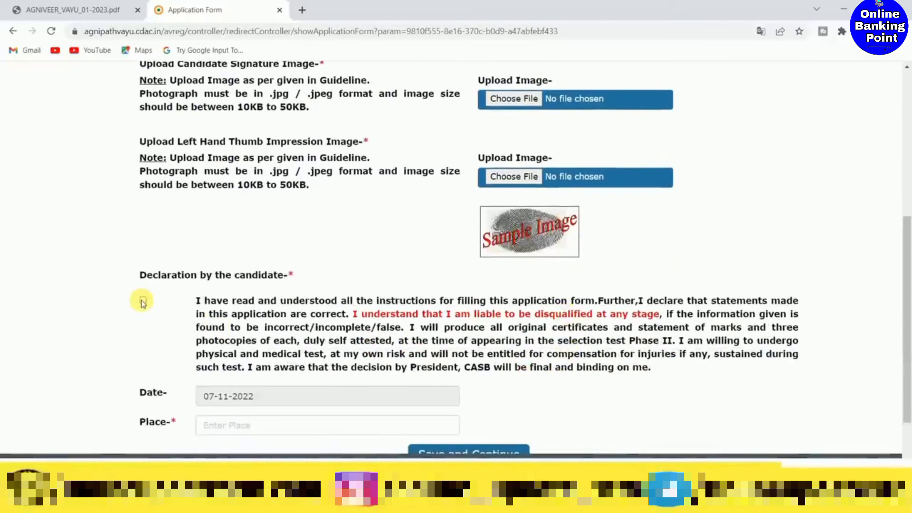
click(143, 302)
scroll(203, 320, down, 2)
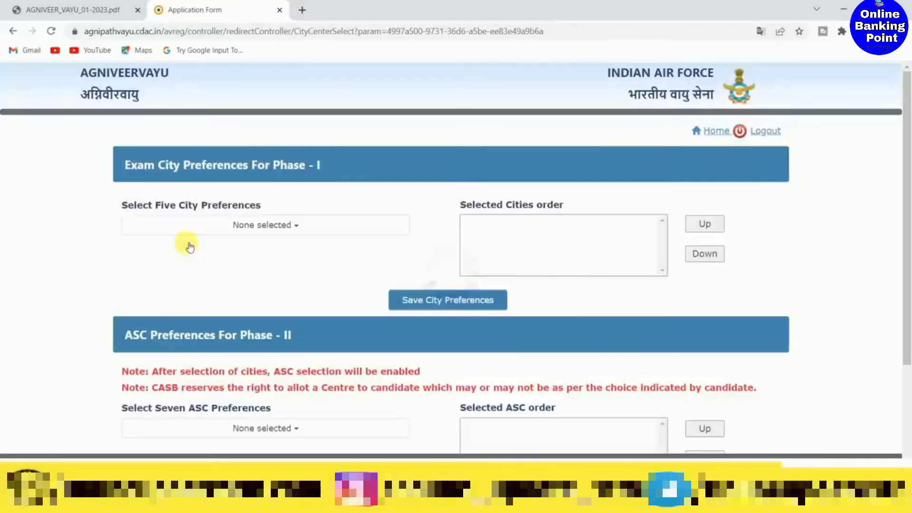
- Choose Lucknow, Muzaffarpur, Pune, Patna and Siliguri as the Phase I exam city preferences and save them
click(258, 230)
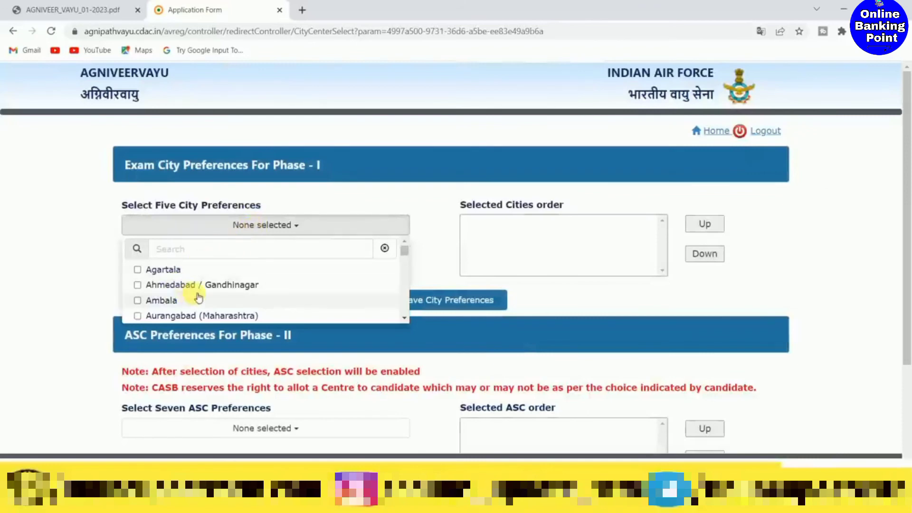
scroll(198, 291, down, 1)
scroll(198, 291, down, 10)
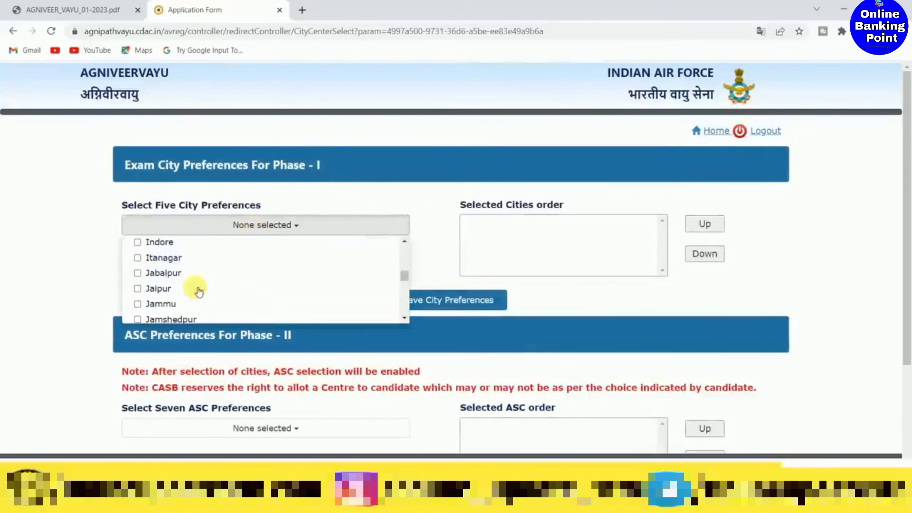
scroll(161, 287, down, 1)
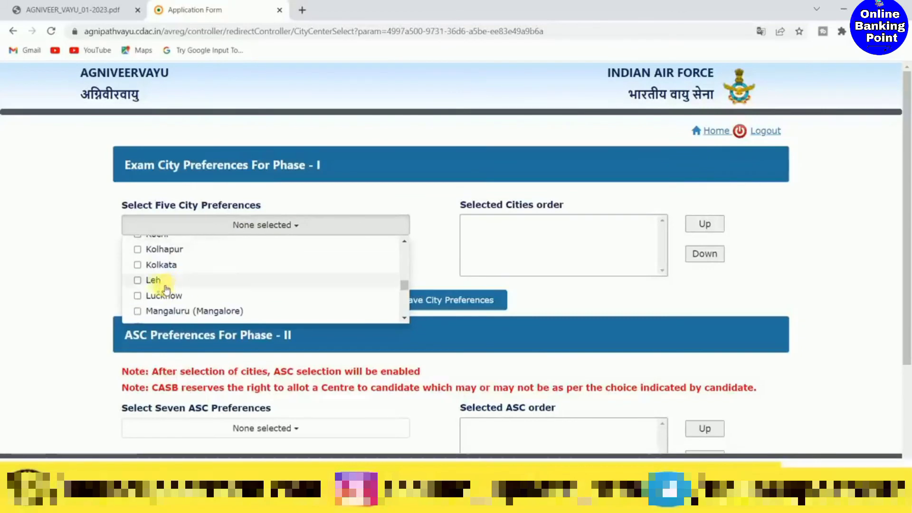
click(137, 296)
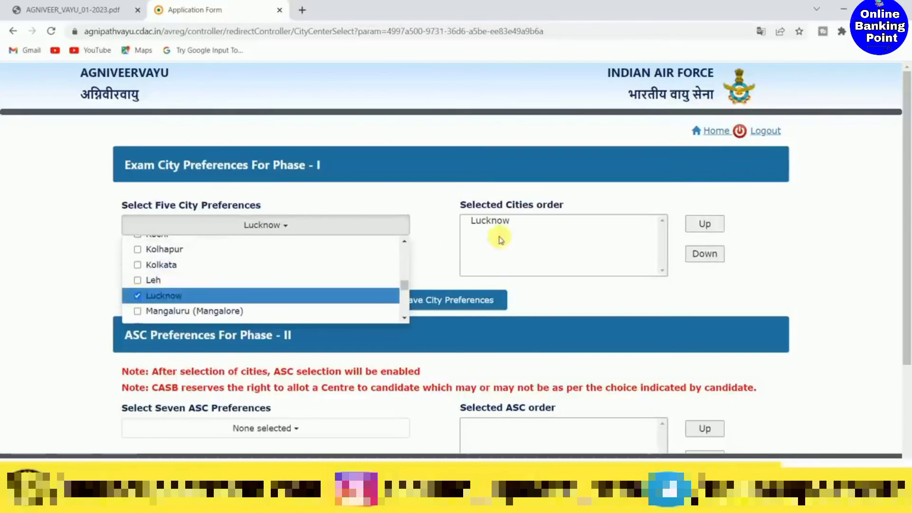
scroll(223, 276, down, 3)
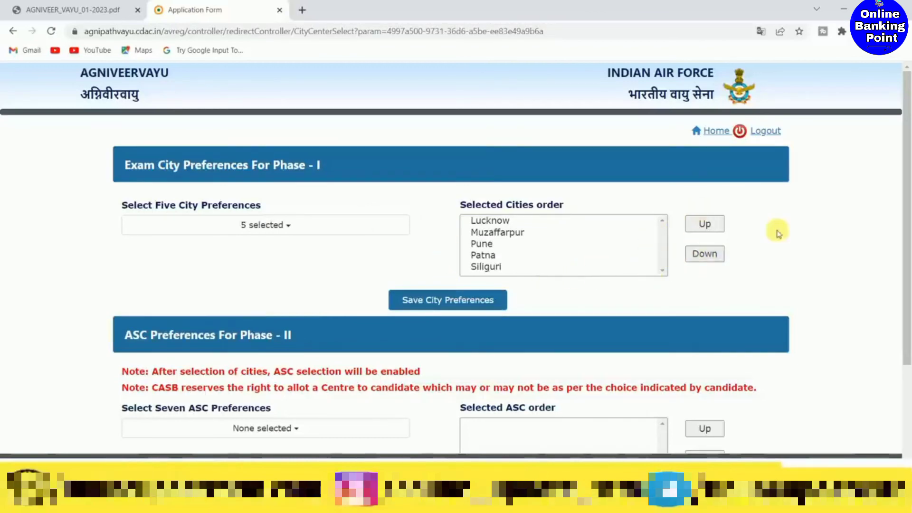
click(440, 299)
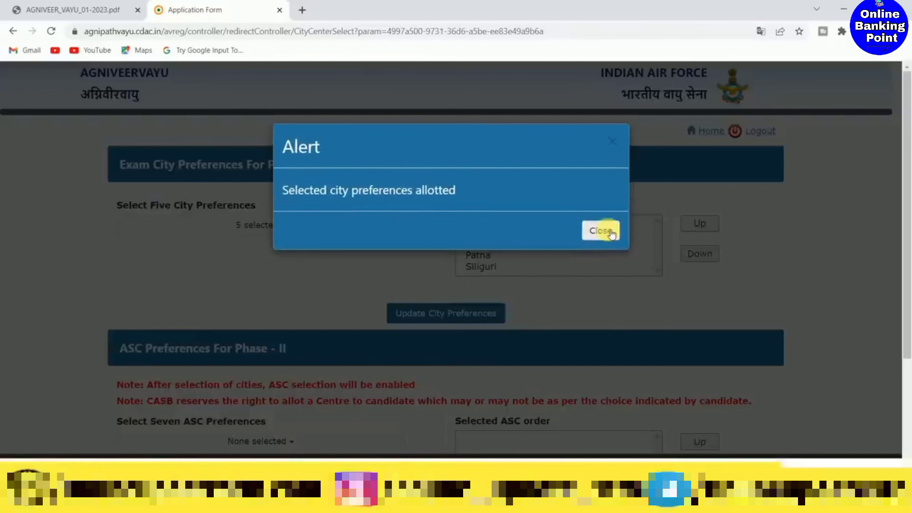
click(599, 230)
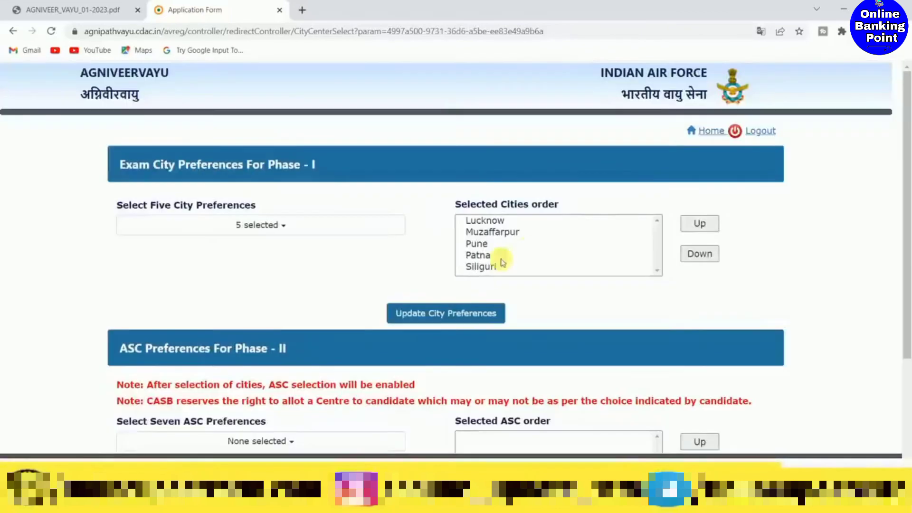
scroll(417, 283, down, 3)
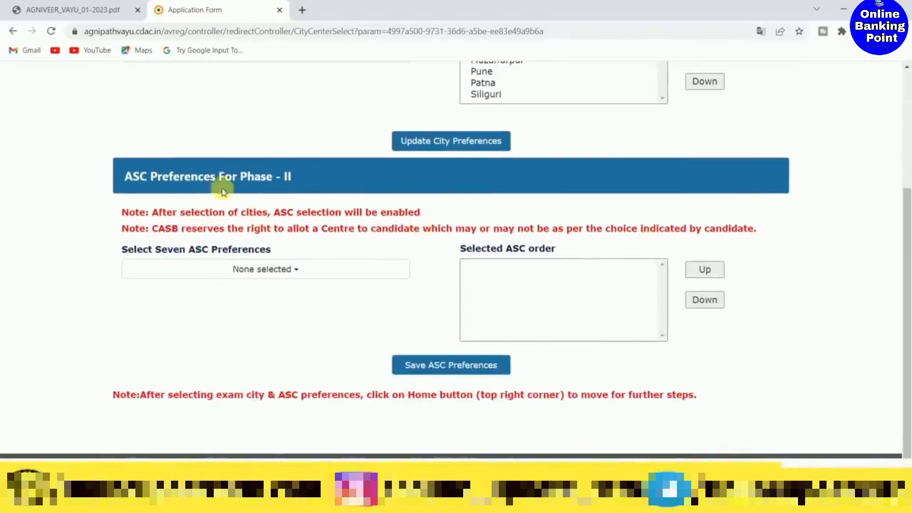
- Select 10 ASC Bihta, 11 ASC Guwahati, 12 ASC Secunderabad, 7 ASC Bengaluru and 5 ASC Jodhpur, in that order, as Phase II preferences
click(269, 270)
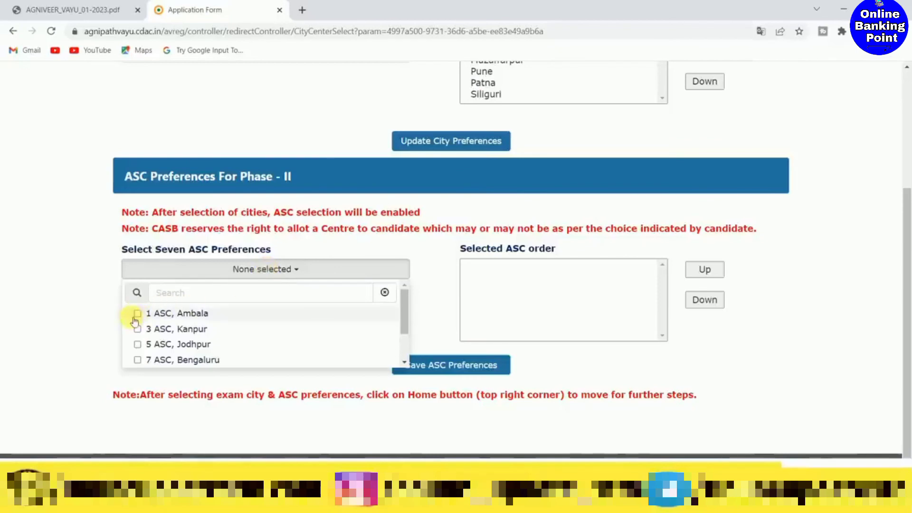
scroll(149, 331, down, 2)
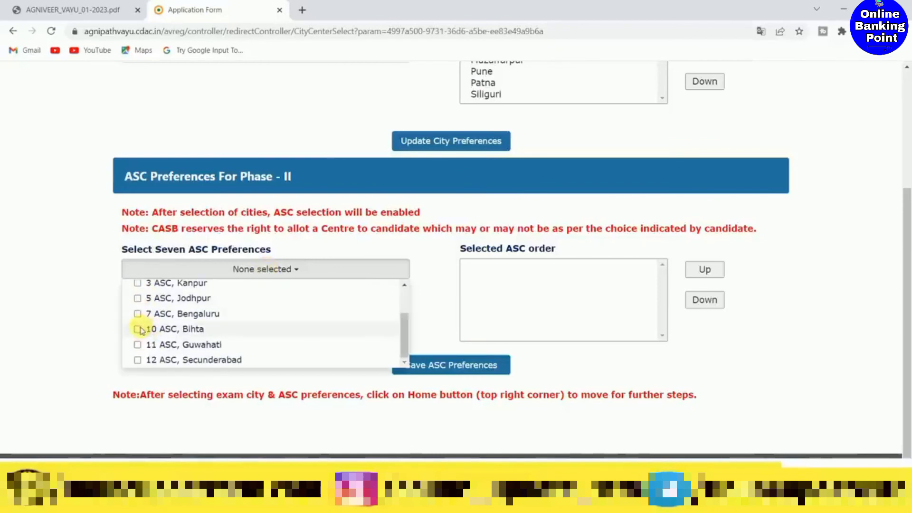
click(137, 329)
click(138, 345)
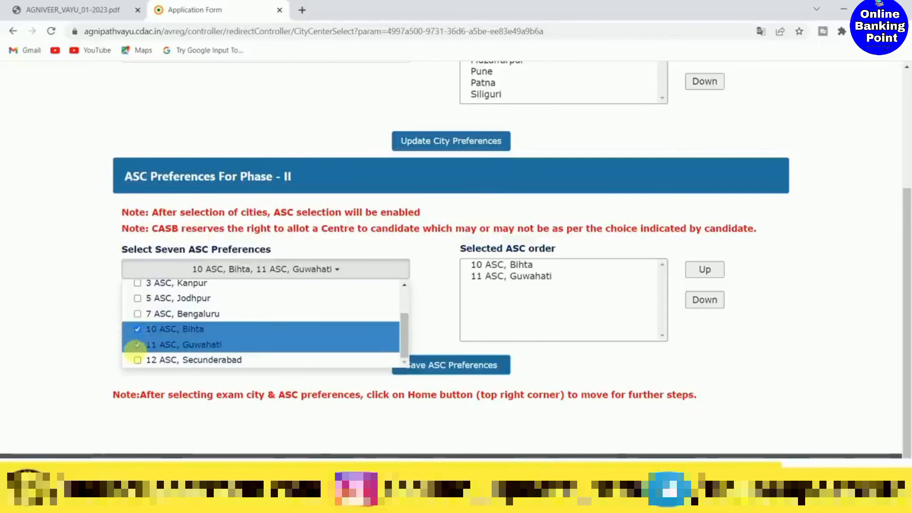
click(138, 360)
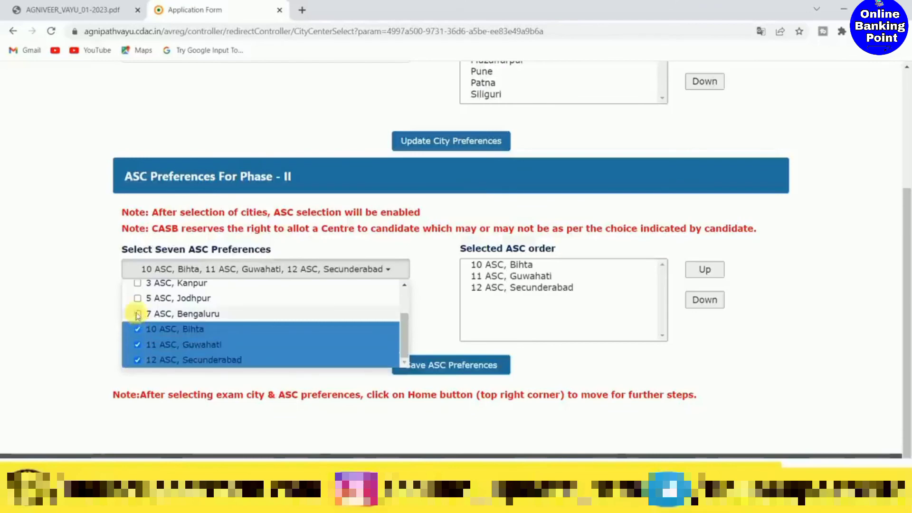
click(137, 314)
click(137, 297)
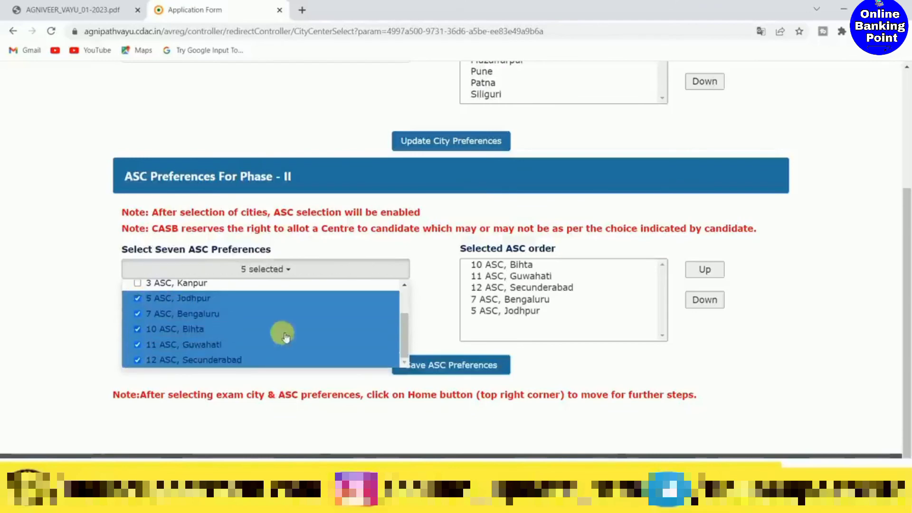
- Complete the Phase II selection with all seven ASC preferences and save it
click(488, 363)
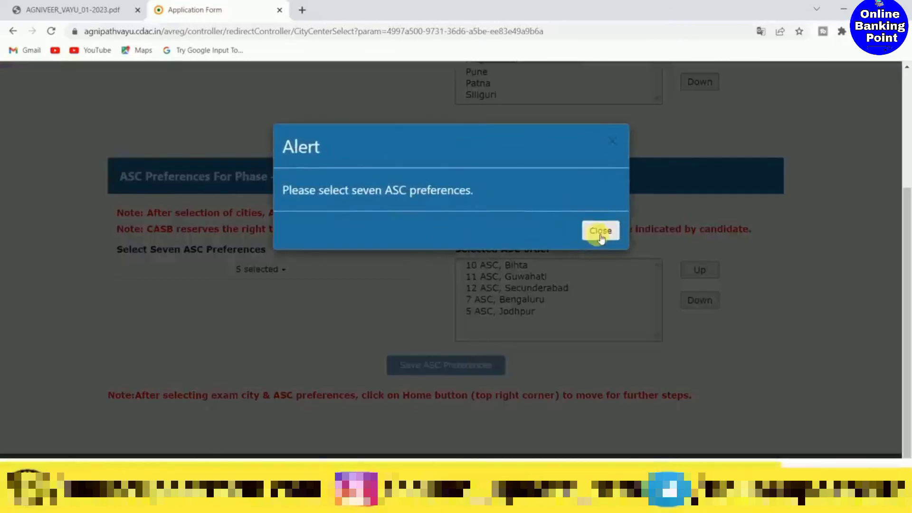
click(600, 233)
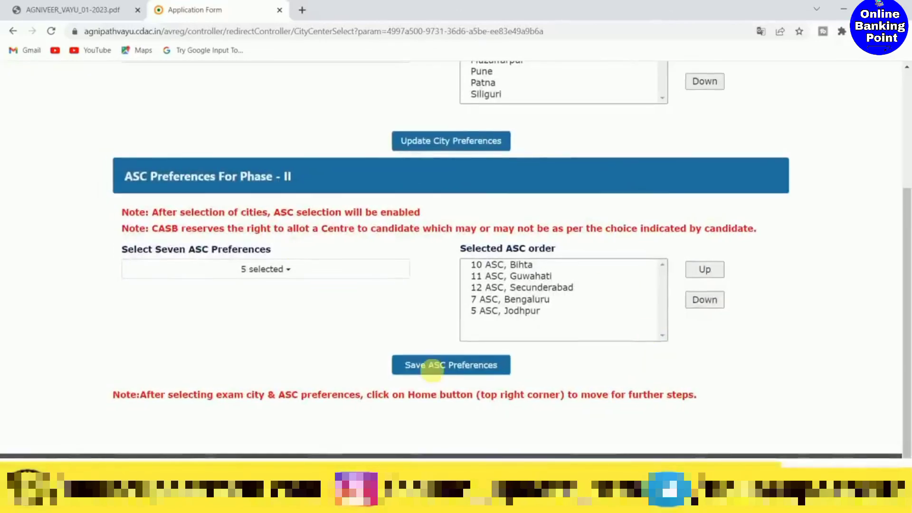
click(432, 367)
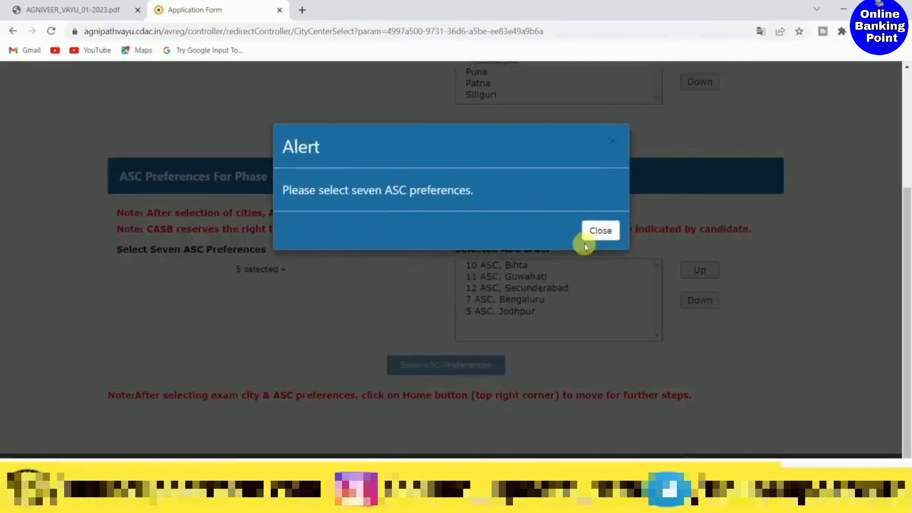
click(600, 231)
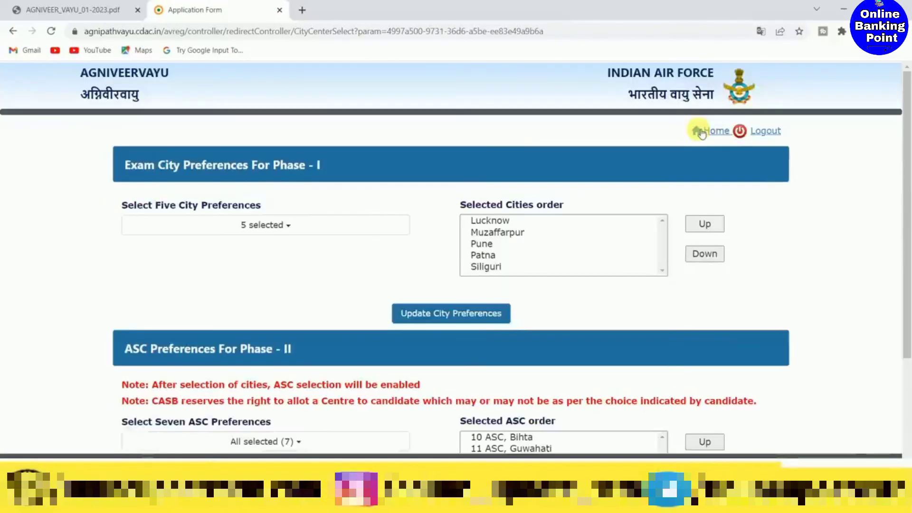
- Return to the registration steps overview and open the Make Payment step
click(701, 133)
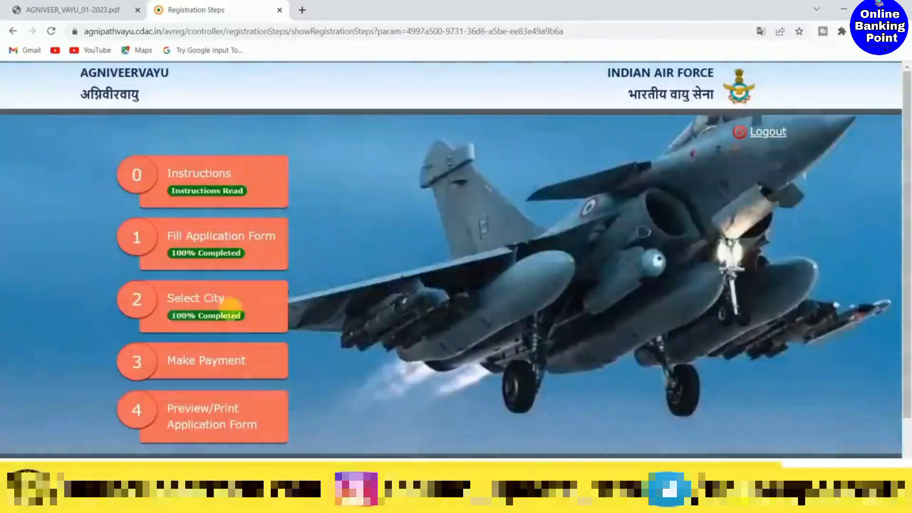
scroll(179, 363, down, 2)
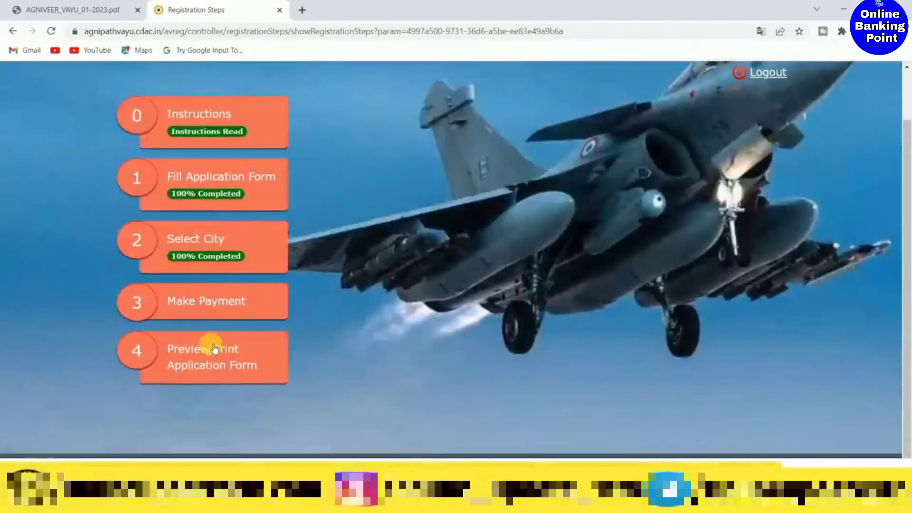
click(206, 304)
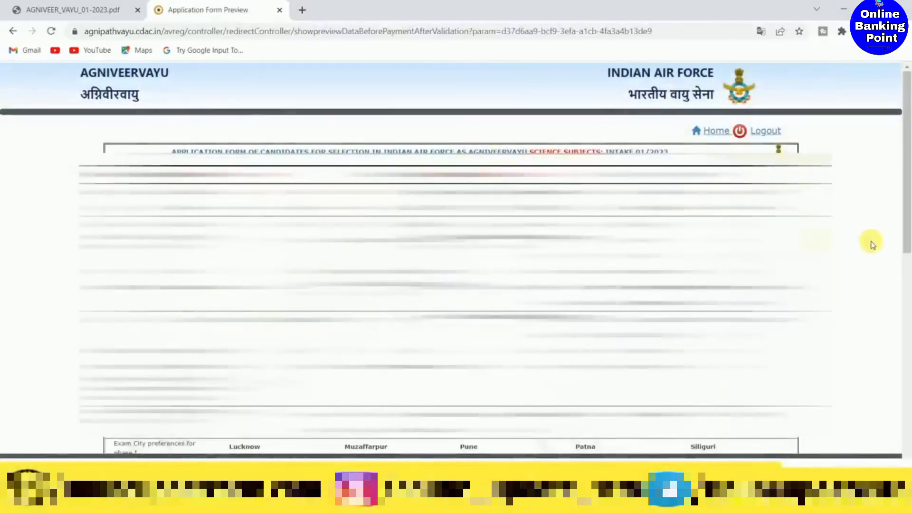
- Accept the declaration below the draft application preview and proceed through the payment mode page to pay the fee
scroll(872, 245, down, 20)
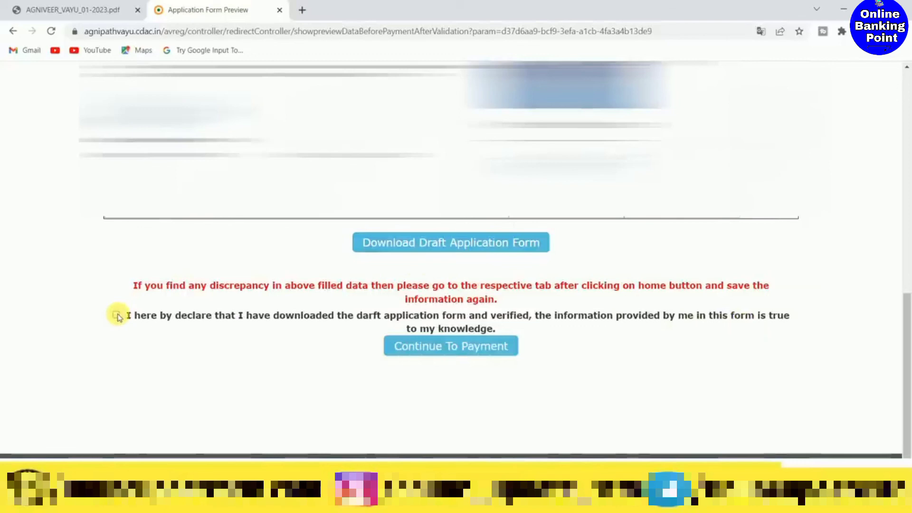
click(448, 349)
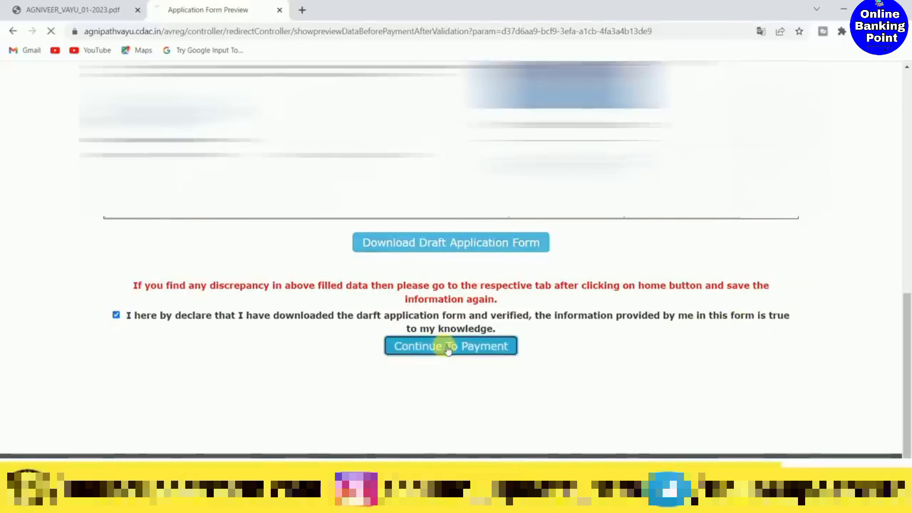
scroll(322, 295, down, 2)
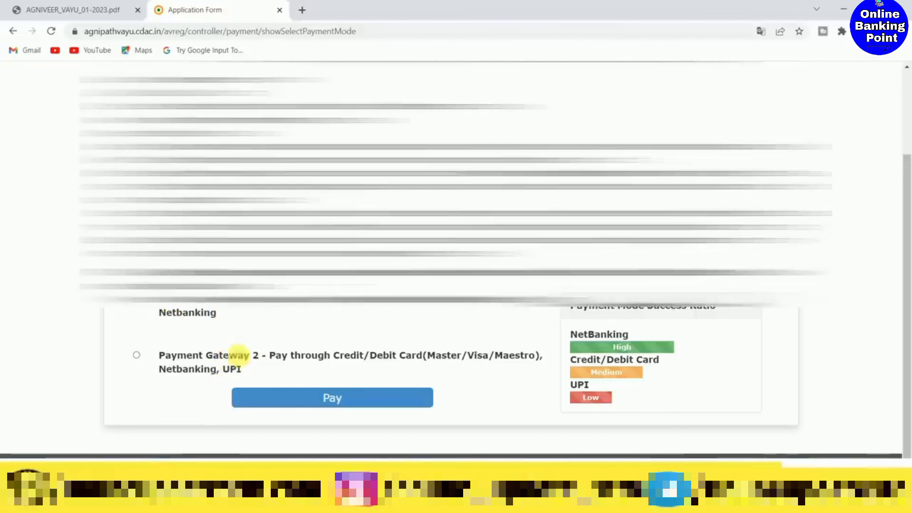
click(341, 399)
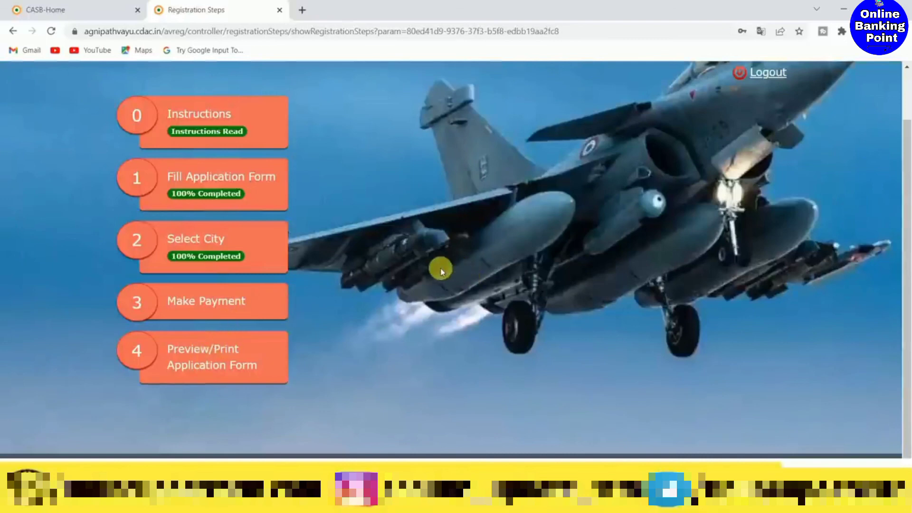
scroll(441, 268, up, 1)
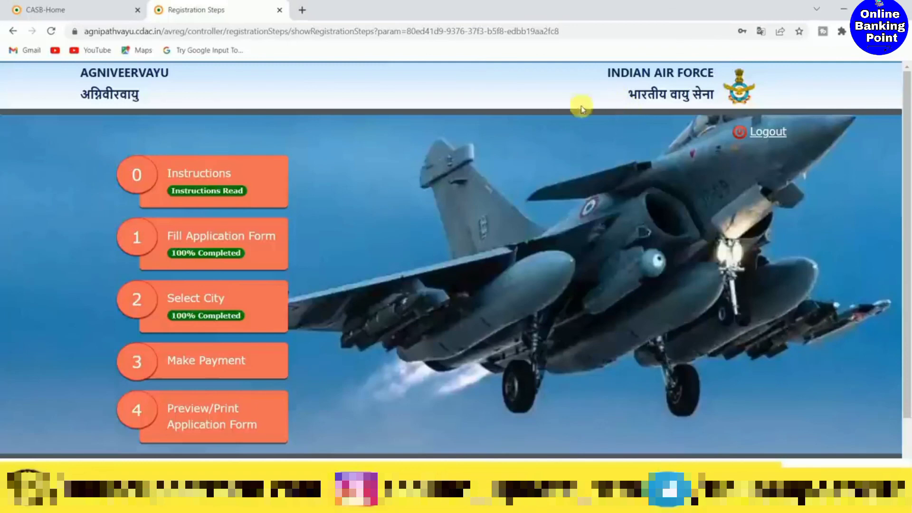